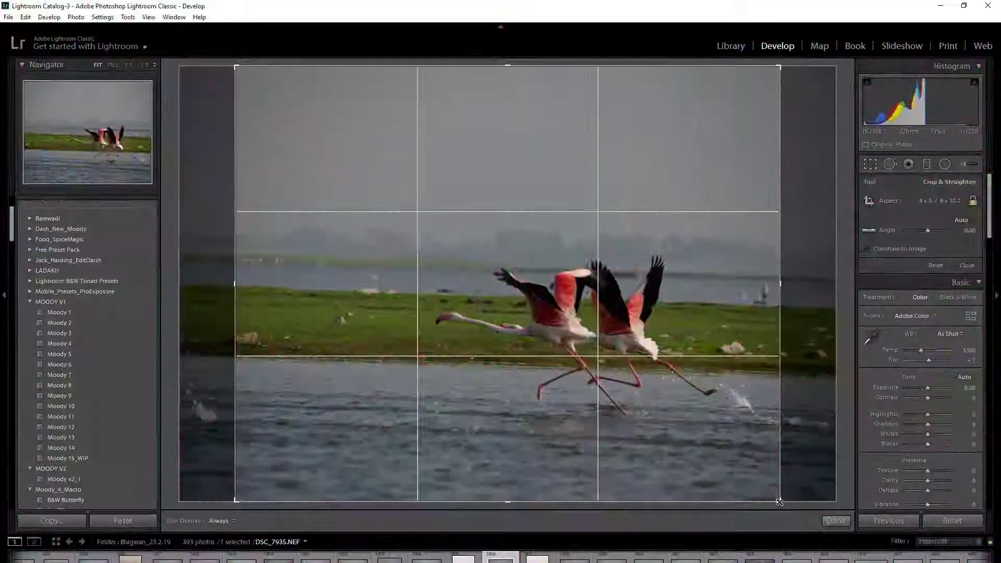
Preview the finished portrait edit, then bring up the unedited DSC_7935.NEF flamingo photo.
{"action": "key", "text": "x"}
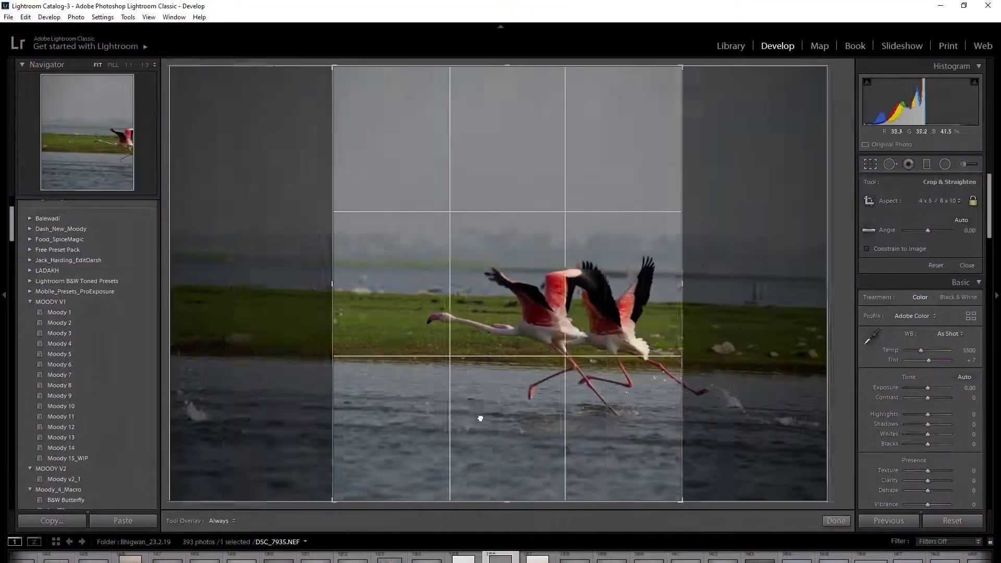
{"action": "left_click_drag", "start_coordinate": [730, 412], "coordinate": [600, 309]}
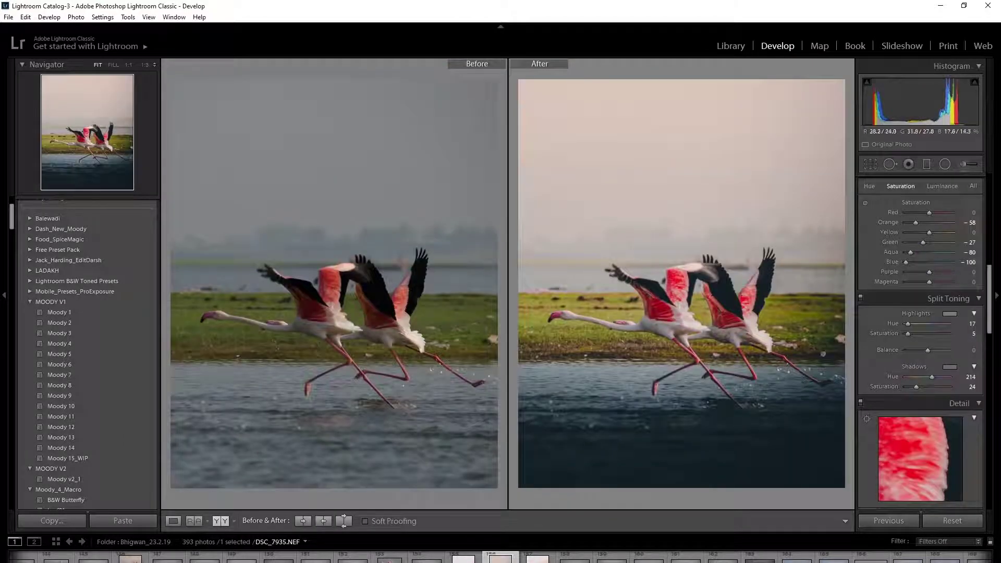
{"action": "scroll", "coordinate": [946, 361], "scroll_direction": "down", "scroll_amount": 3}
{"action": "left_click_drag", "start_coordinate": [917, 298], "coordinate": [920, 298]}
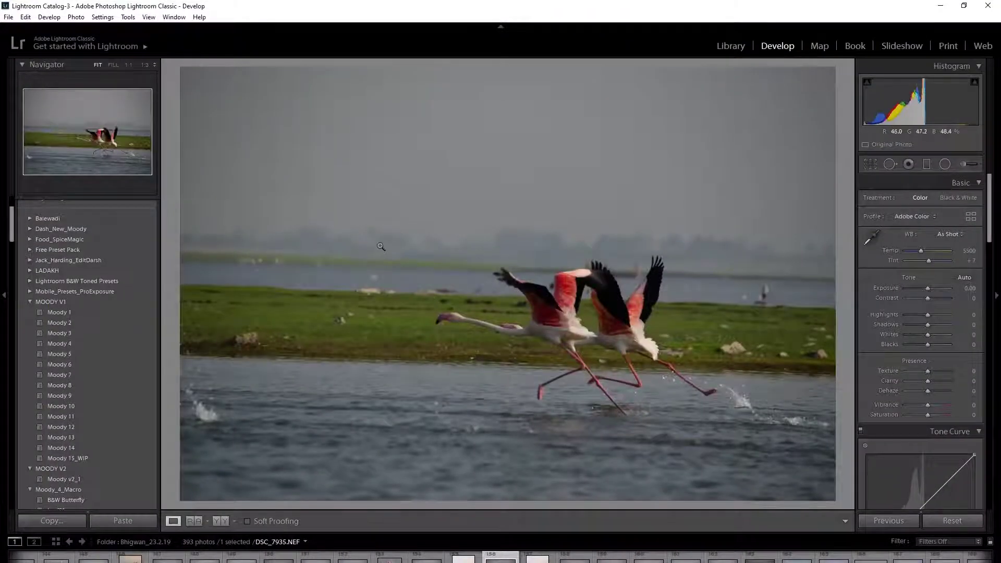
Set a 4 x 5 / 8 x 10 portrait crop framed around the flamingos.
{"action": "left_click", "coordinate": [870, 165]}
{"action": "left_click", "coordinate": [960, 202]}
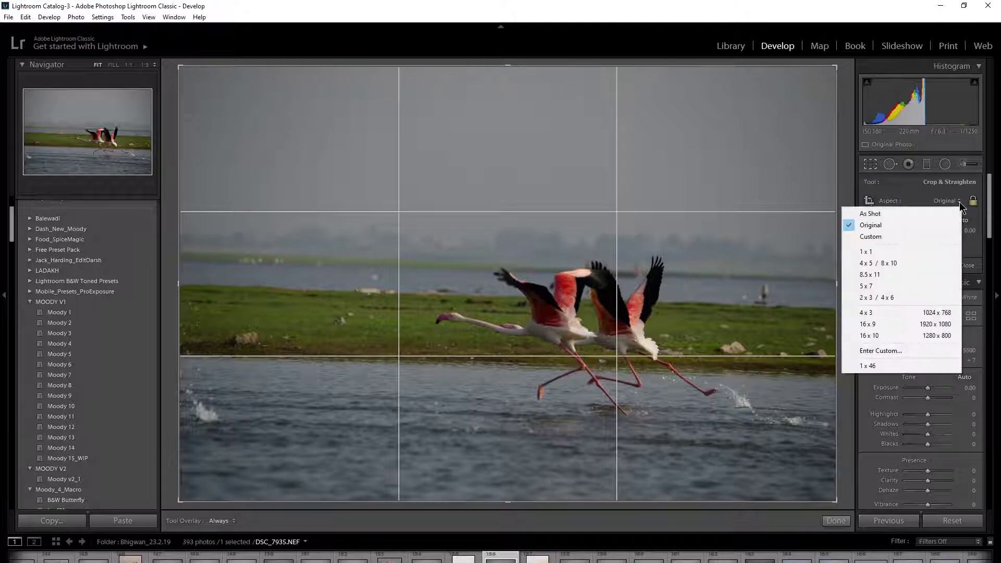
{"action": "left_click", "coordinate": [881, 263]}
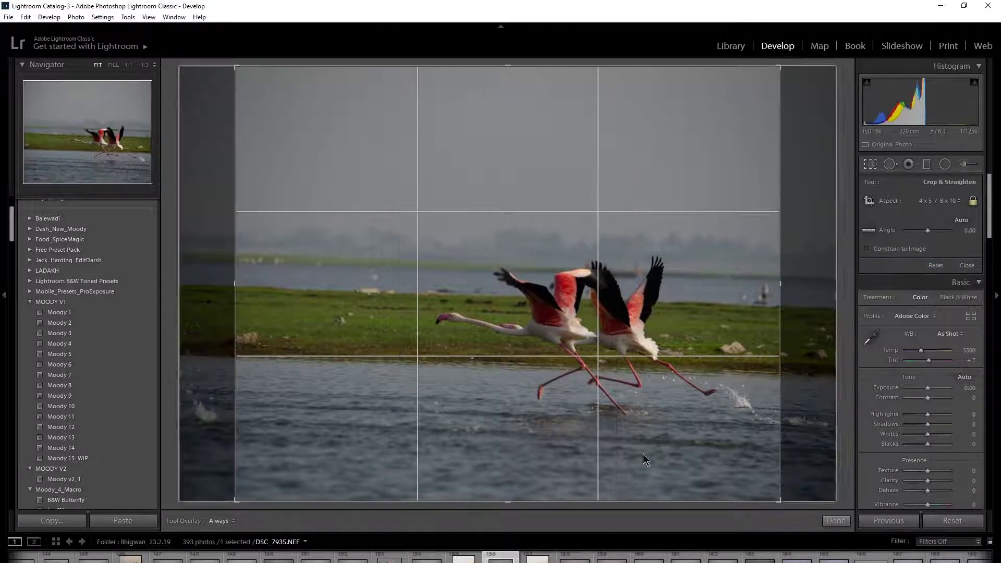
{"action": "left_click_drag", "start_coordinate": [782, 502], "coordinate": [709, 476]}
{"action": "key", "text": "x"}
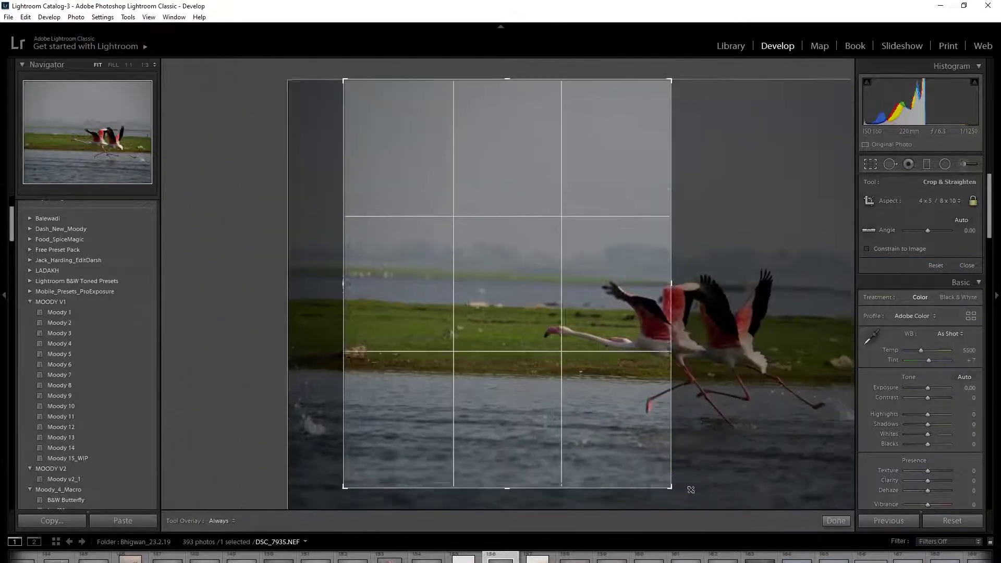
{"action": "left_click_drag", "start_coordinate": [584, 423], "coordinate": [449, 414]}
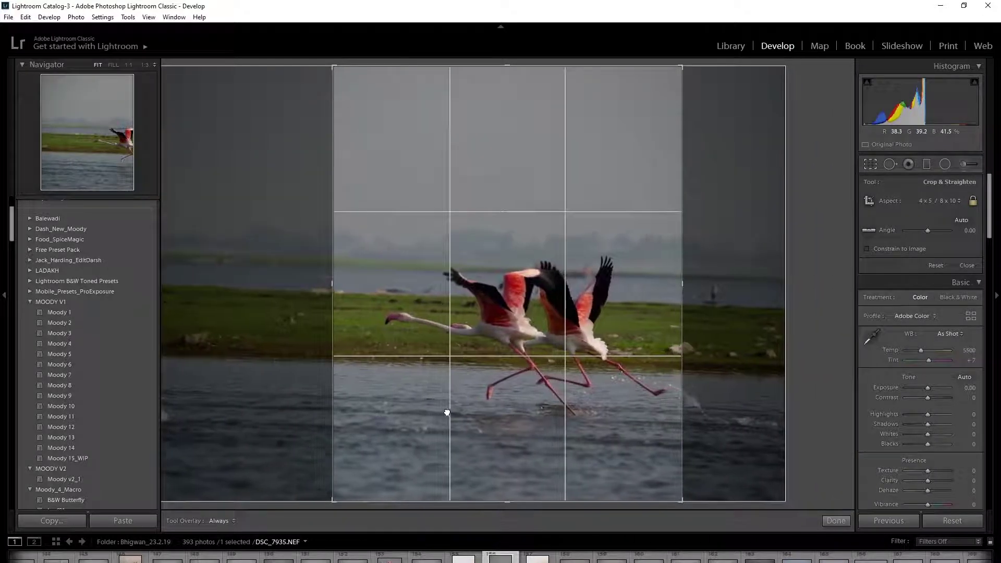
Straighten the photo to about -1.57 degrees, tighten the crop and commit it.
{"action": "left_click_drag", "start_coordinate": [716, 258], "coordinate": [719, 237]}
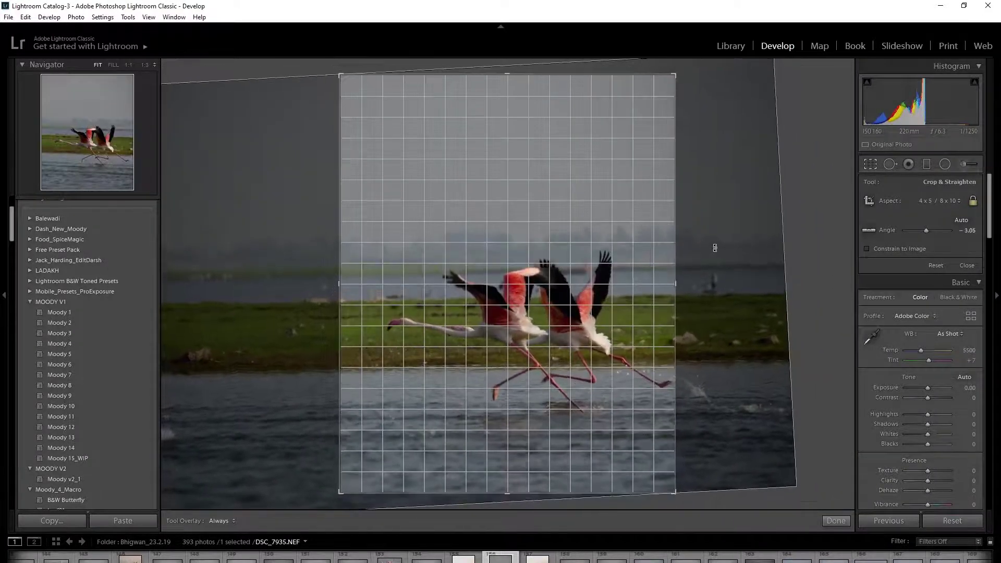
{"action": "left_click_drag", "start_coordinate": [600, 321], "coordinate": [588, 319]}
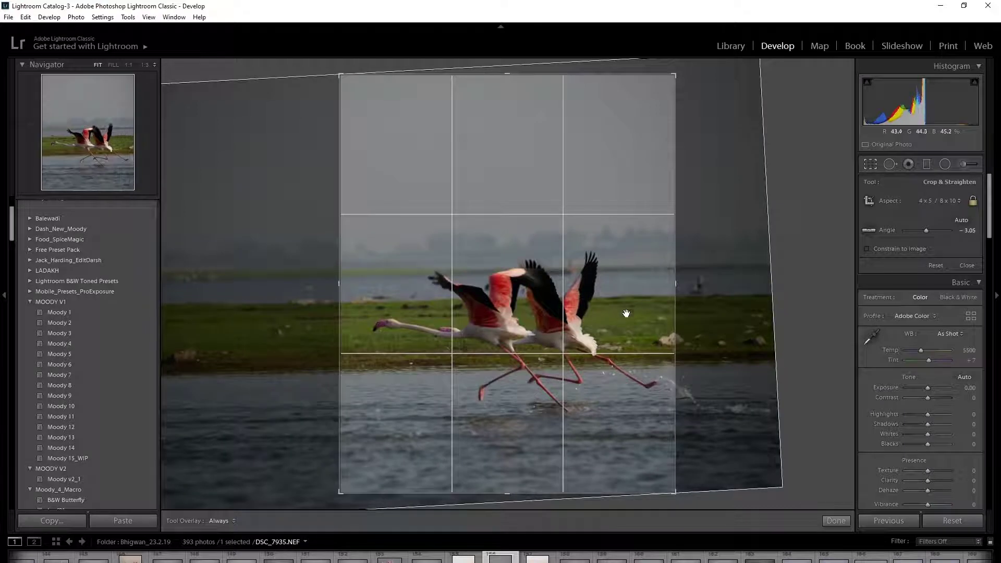
{"action": "left_click_drag", "start_coordinate": [675, 74], "coordinate": [672, 82]}
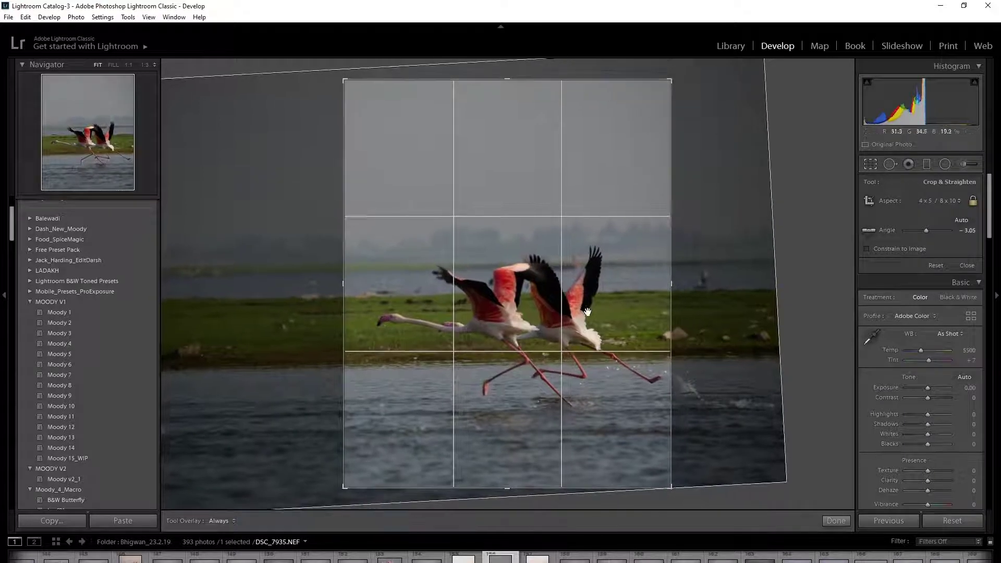
{"action": "left_click_drag", "start_coordinate": [602, 309], "coordinate": [600, 308]}
{"action": "key", "text": "r"}
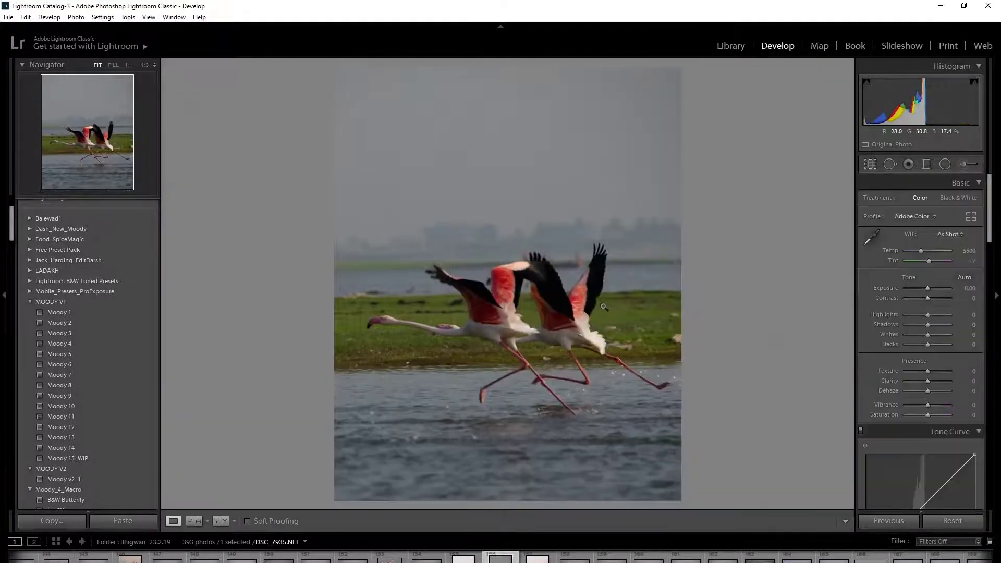
{"action": "key", "text": "r"}
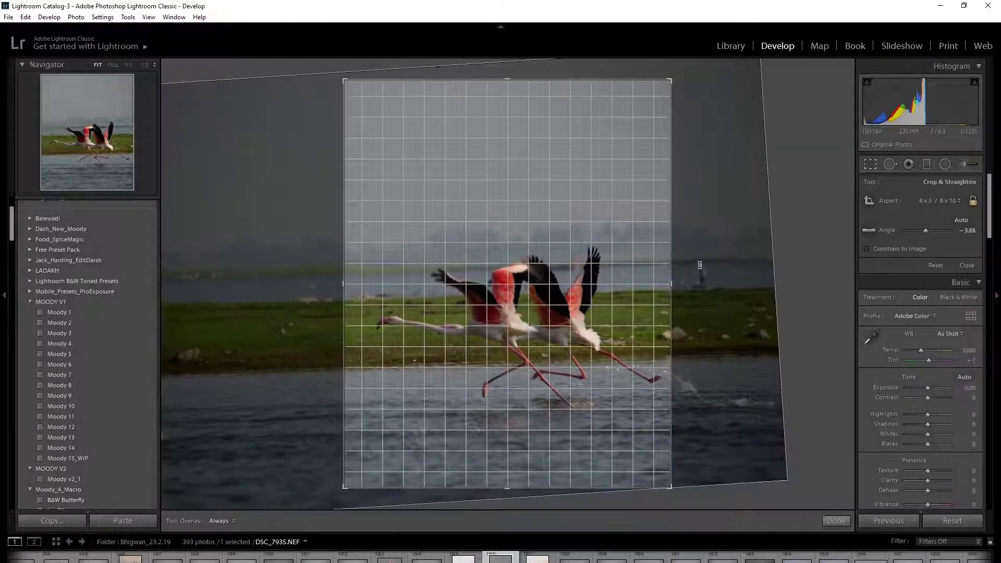
{"action": "left_click_drag", "start_coordinate": [700, 272], "coordinate": [696, 273]}
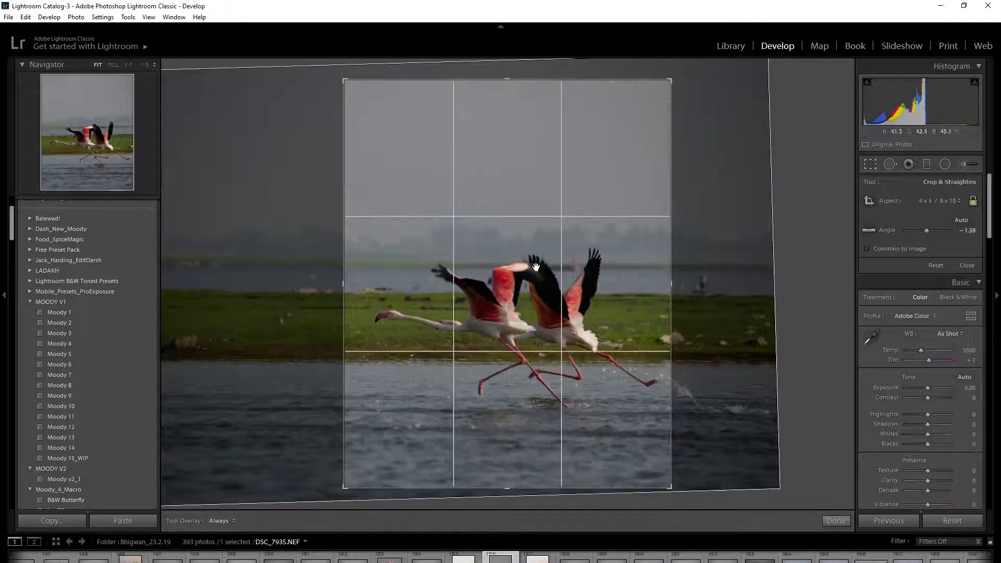
{"action": "key", "text": "r"}
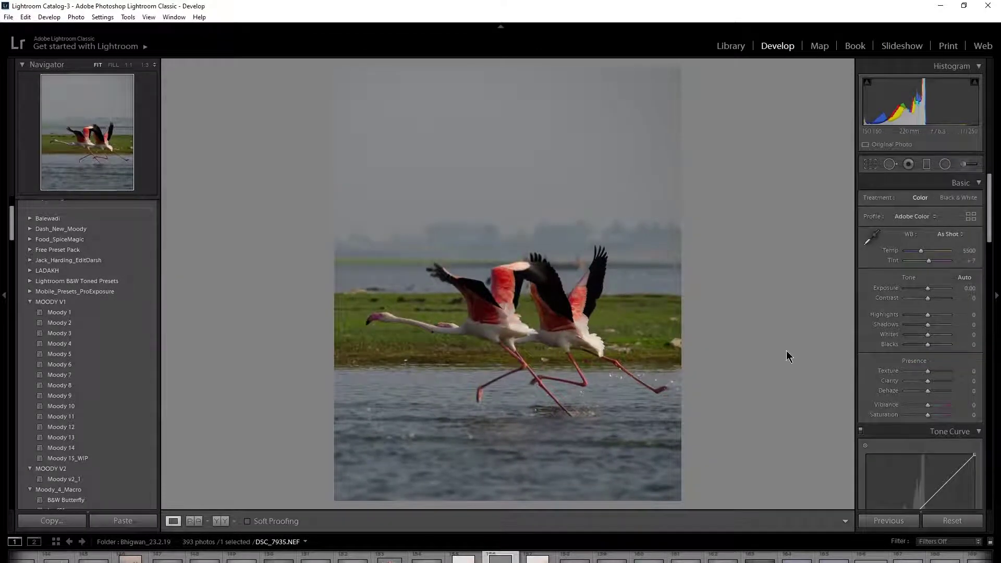
Set Highlights -81, Exposure +0.24, Tint +6, and raise Texture and Clarity.
{"action": "mouse_move", "coordinate": [928, 315]}
{"action": "left_mouse_down"}
{"action": "mouse_move", "coordinate": [910, 316]}
{"action": "mouse_move", "coordinate": [949, 327]}
{"action": "left_mouse_up"}
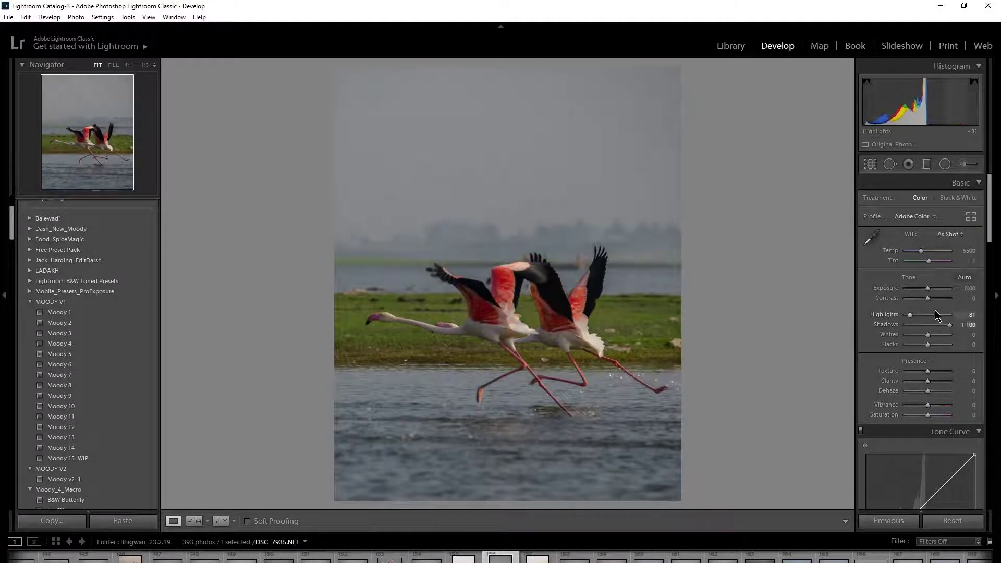
{"action": "left_click_drag", "start_coordinate": [929, 290], "coordinate": [930, 290]}
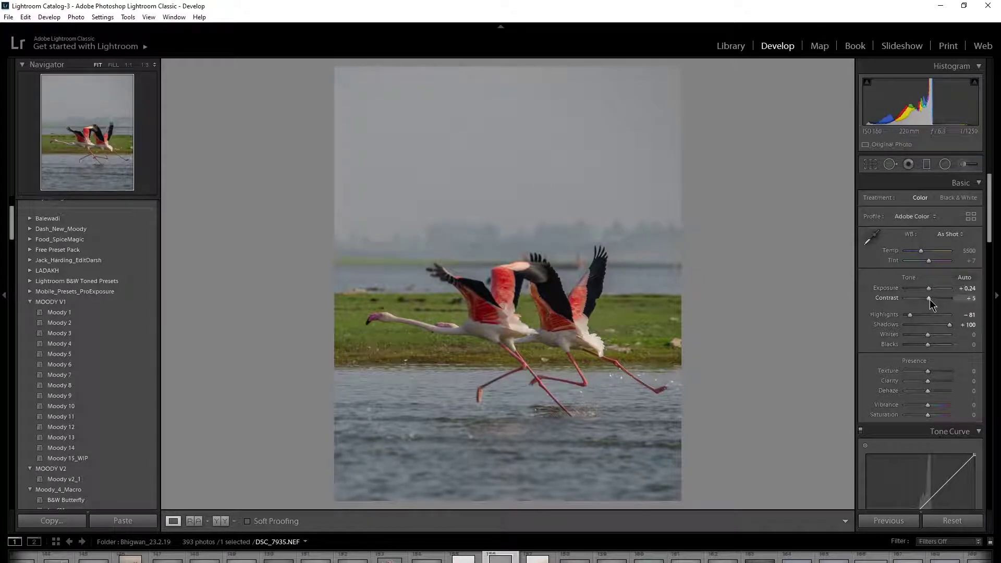
{"action": "left_click_drag", "start_coordinate": [929, 264], "coordinate": [930, 264]}
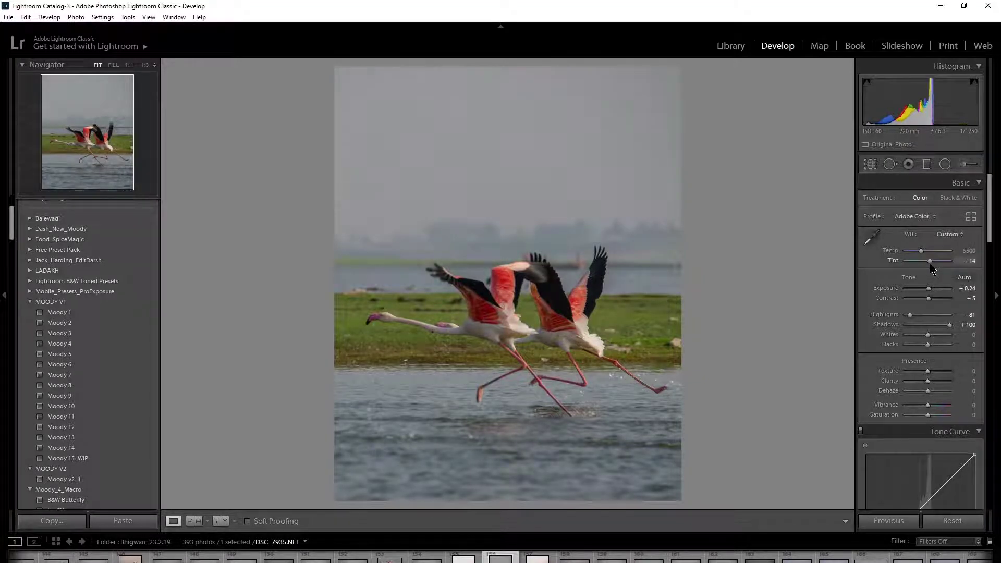
{"action": "left_click", "coordinate": [969, 260]}
{"action": "type", "text": "6"}
{"action": "key", "text": "Return"}
{"action": "scroll", "coordinate": [932, 298], "scroll_direction": "down", "scroll_amount": 3}
{"action": "left_click_drag", "start_coordinate": [929, 282], "coordinate": [931, 293]}
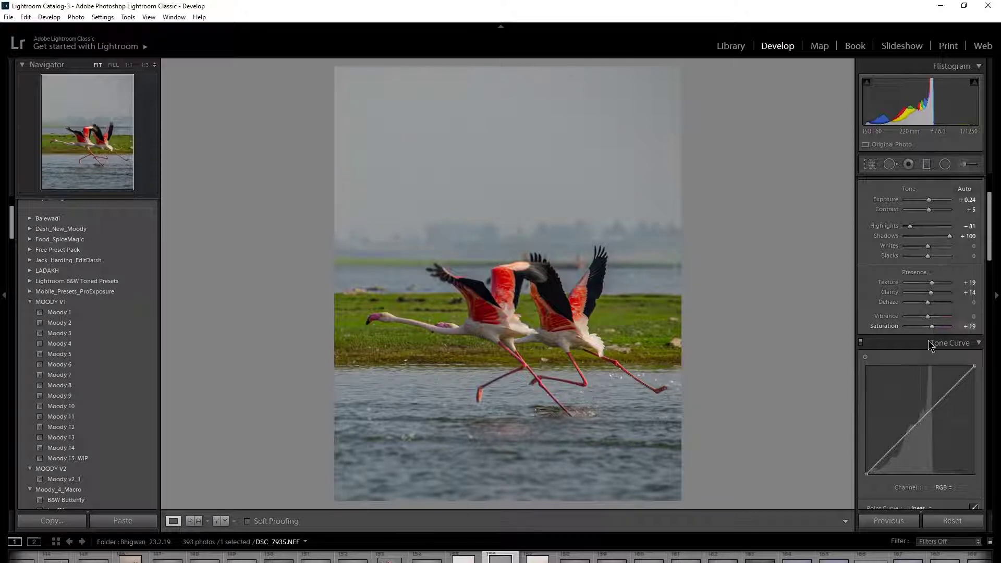
In HSL, shift Orange Hue to -18 and mute the greens' saturation.
{"action": "scroll", "coordinate": [886, 340], "scroll_direction": "down", "scroll_amount": 5}
{"action": "scroll", "coordinate": [872, 340], "scroll_direction": "down", "scroll_amount": 1}
{"action": "scroll", "coordinate": [872, 339], "scroll_direction": "down", "scroll_amount": 2}
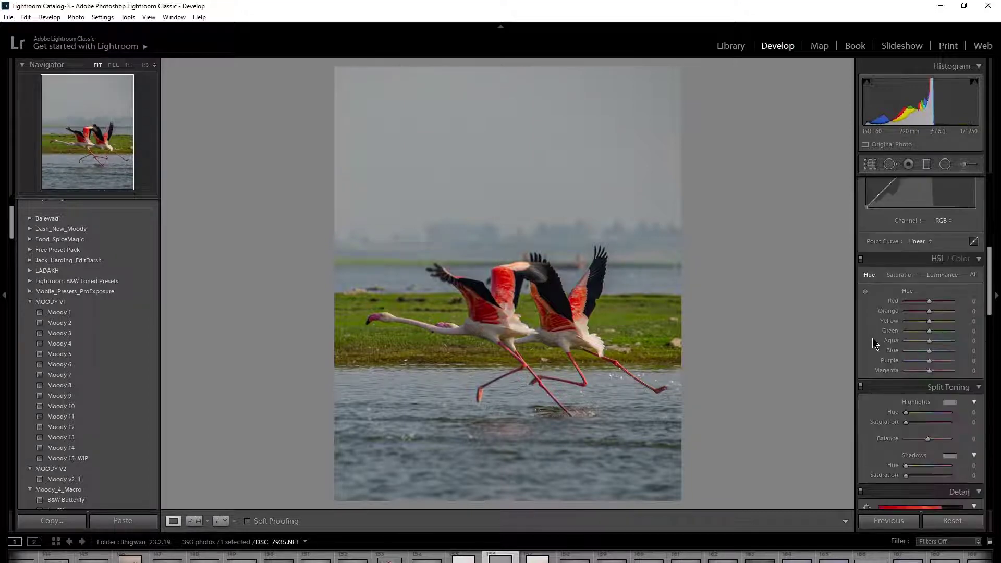
{"action": "left_click", "coordinate": [974, 275]}
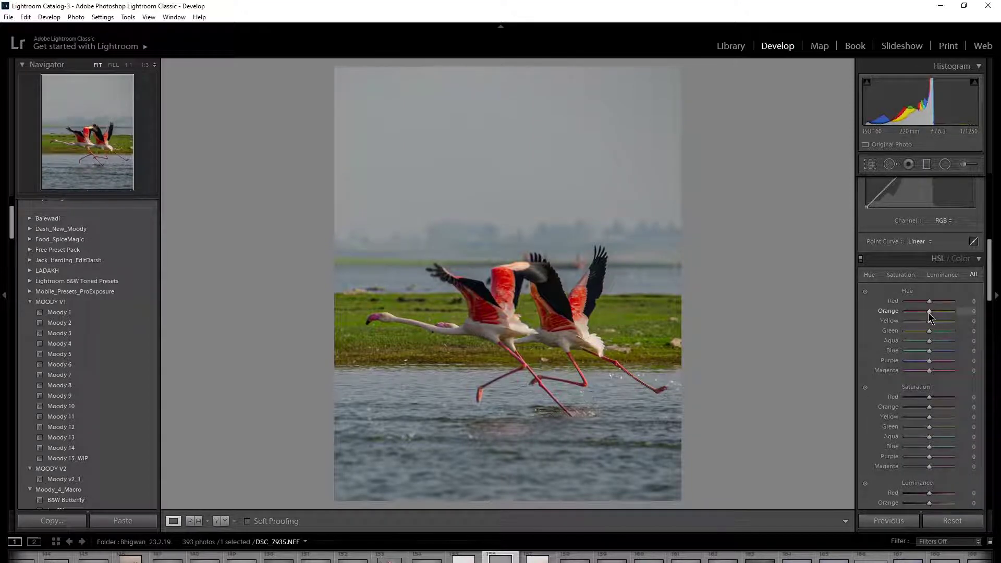
{"action": "left_click", "coordinate": [868, 275]}
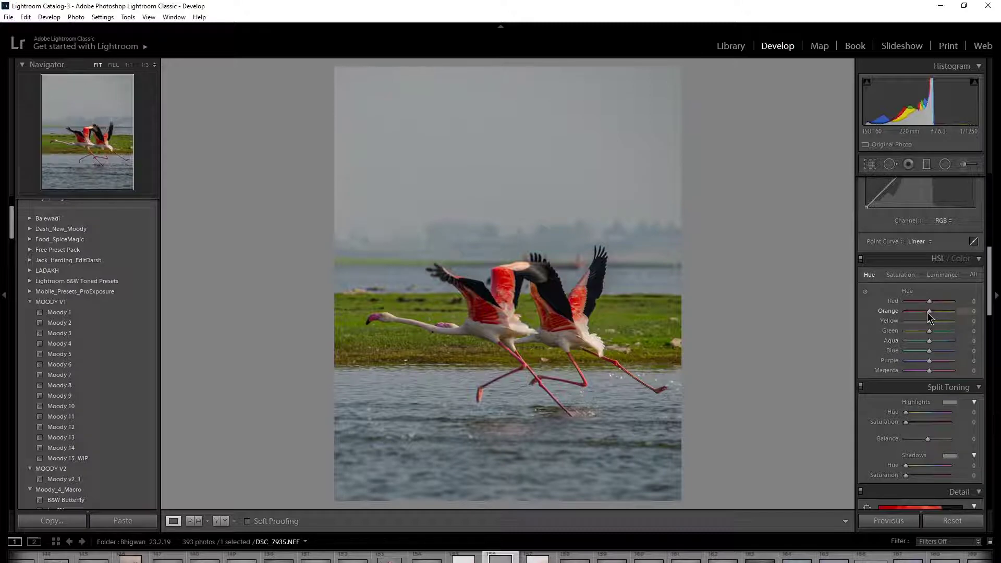
{"action": "left_click_drag", "start_coordinate": [929, 311], "coordinate": [924, 332]}
{"action": "mouse_move", "coordinate": [933, 320]}
{"action": "left_mouse_down"}
{"action": "mouse_move", "coordinate": [908, 350]}
{"action": "mouse_move", "coordinate": [920, 342]}
{"action": "left_mouse_up"}
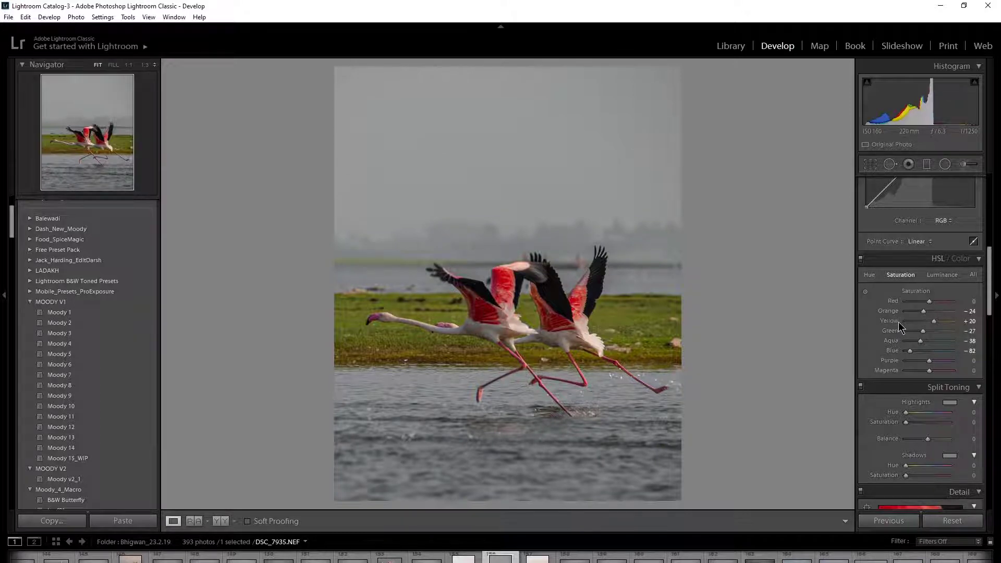
Raise Yellow, Green and Blue luminance (+22, +36, +18).
{"action": "left_click", "coordinate": [943, 274]}
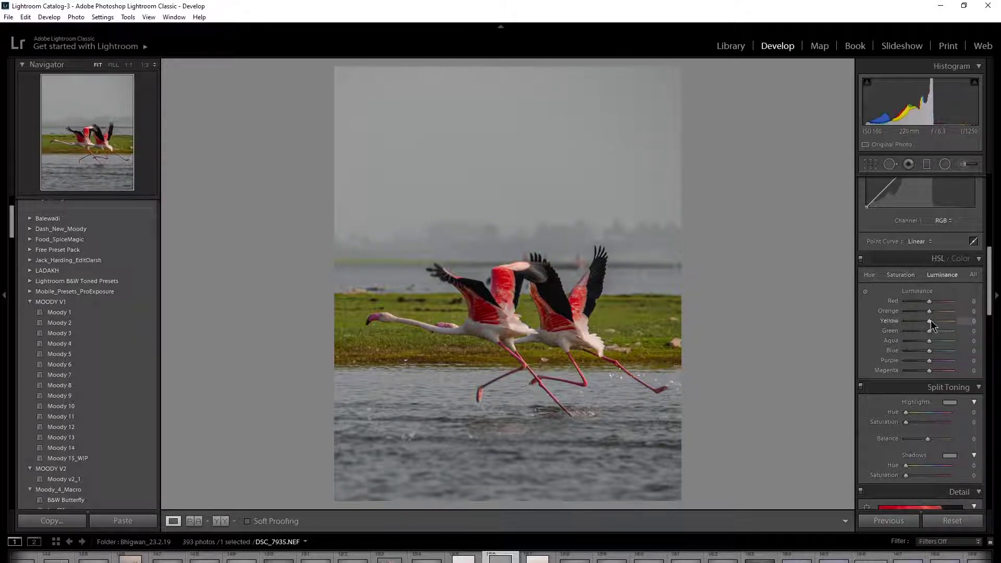
{"action": "left_click_drag", "start_coordinate": [935, 321], "coordinate": [940, 330]}
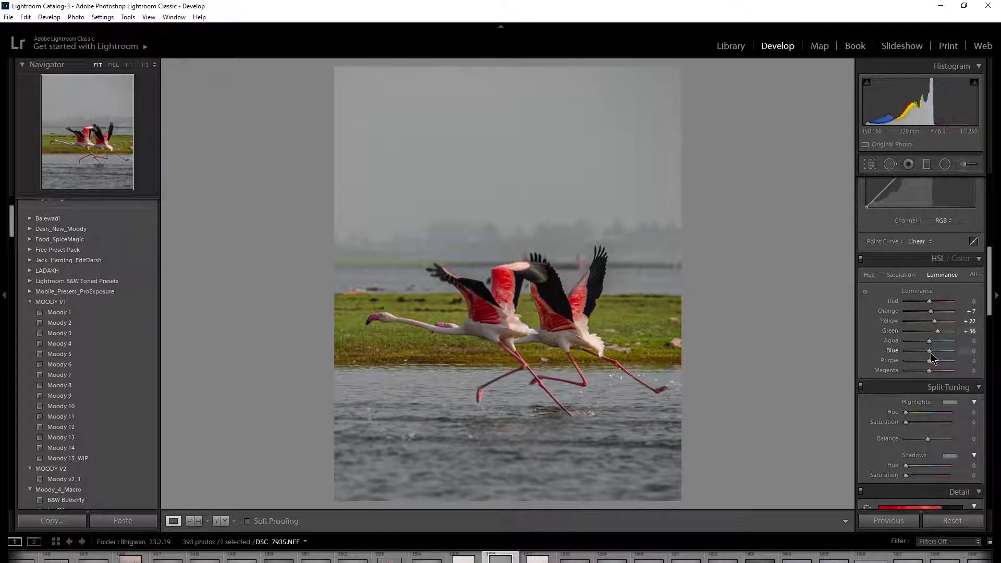
{"action": "left_click_drag", "start_coordinate": [929, 351], "coordinate": [931, 341]}
Split-tone with a faint highlight tint and a blue shadow tint at hue 214.
{"action": "scroll", "coordinate": [868, 318], "scroll_direction": "down", "scroll_amount": 2}
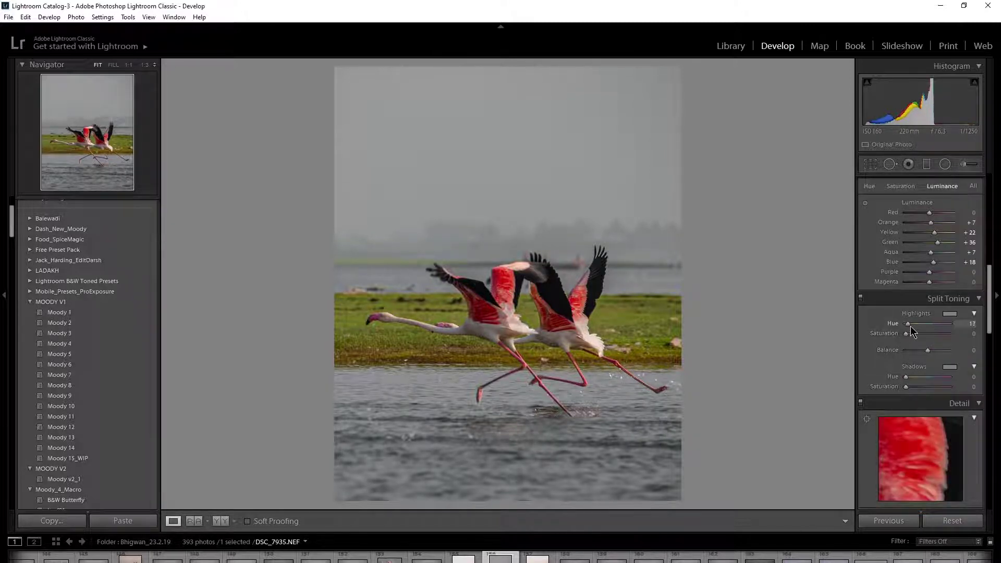
{"action": "left_click_drag", "start_coordinate": [906, 333], "coordinate": [908, 333]}
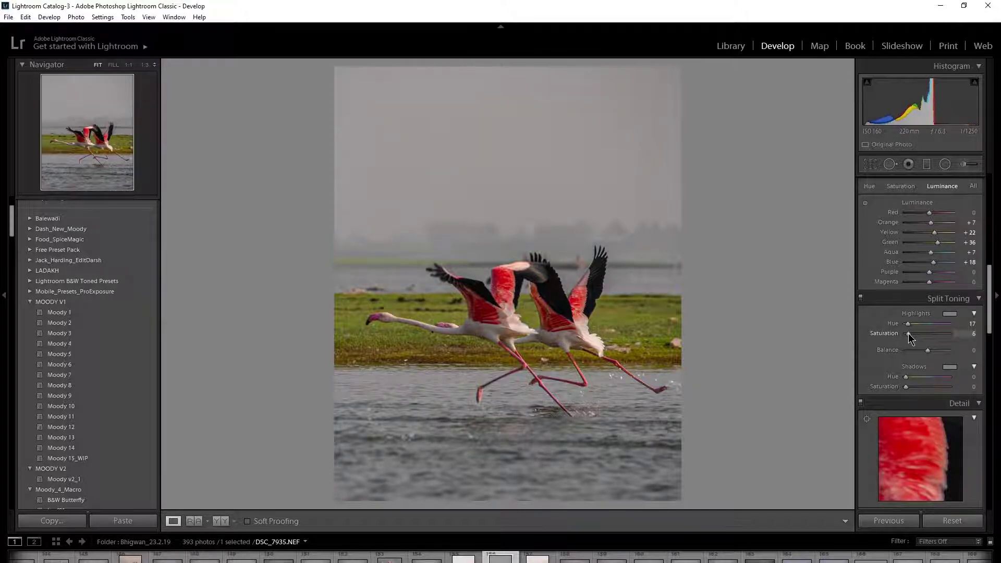
{"action": "mouse_move", "coordinate": [906, 377]}
{"action": "left_mouse_down"}
{"action": "mouse_move", "coordinate": [934, 380]}
{"action": "mouse_move", "coordinate": [916, 389]}
{"action": "left_mouse_up"}
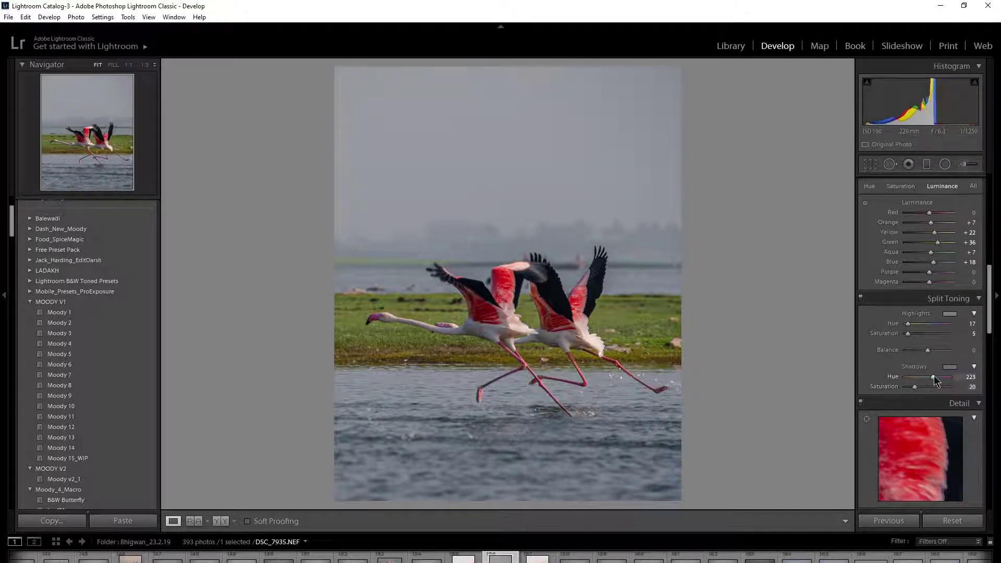
{"action": "left_click_drag", "start_coordinate": [933, 376], "coordinate": [932, 376]}
Set Calibration Green Primary Hue to about +35 and Blue Primary Hue to -10.
{"action": "scroll", "coordinate": [879, 343], "scroll_direction": "down", "scroll_amount": 3}
{"action": "scroll", "coordinate": [880, 345], "scroll_direction": "down", "scroll_amount": 3}
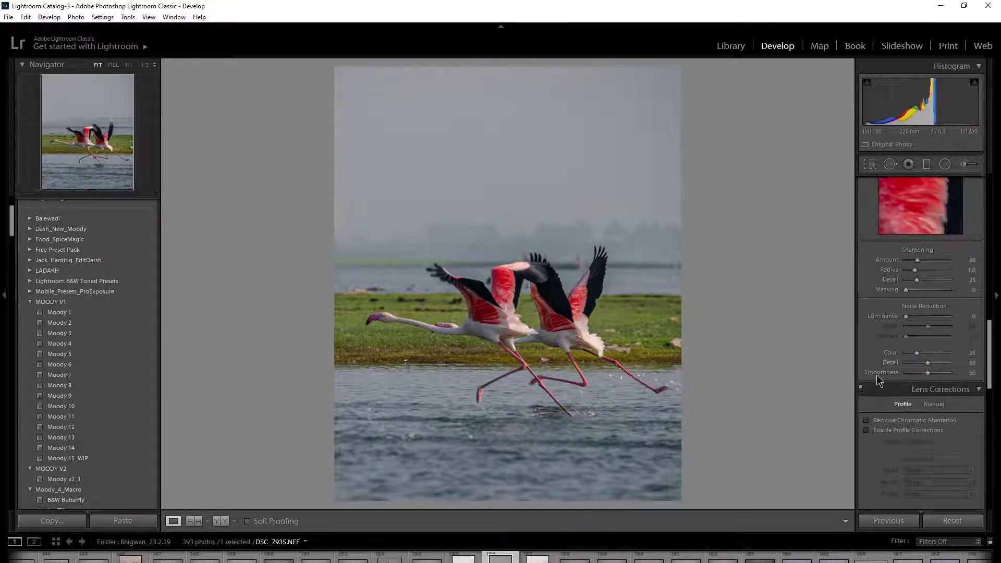
{"action": "scroll", "coordinate": [895, 367], "scroll_direction": "down", "scroll_amount": 5}
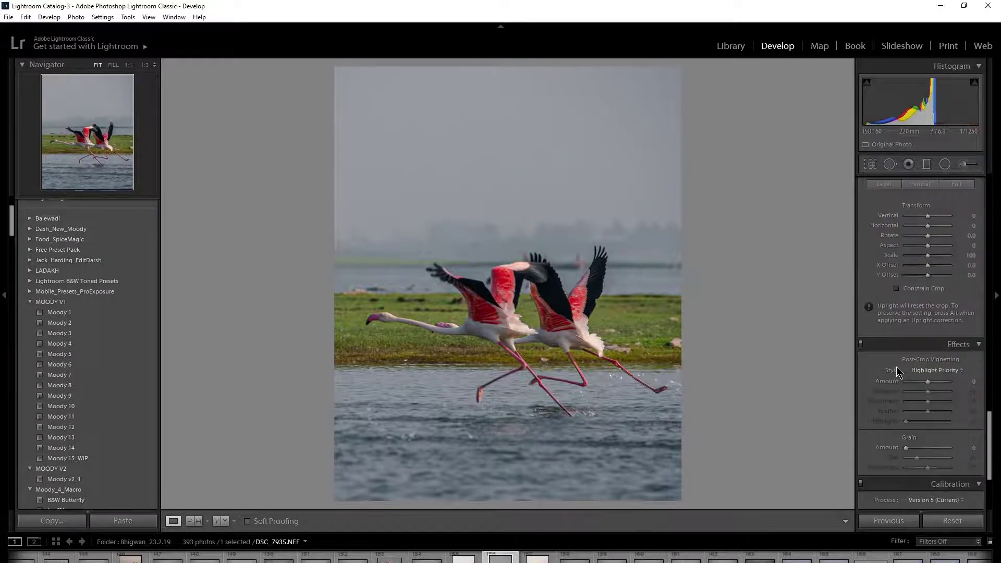
{"action": "scroll", "coordinate": [896, 367], "scroll_direction": "down", "scroll_amount": 3}
{"action": "scroll", "coordinate": [896, 367], "scroll_direction": "down", "scroll_amount": 2}
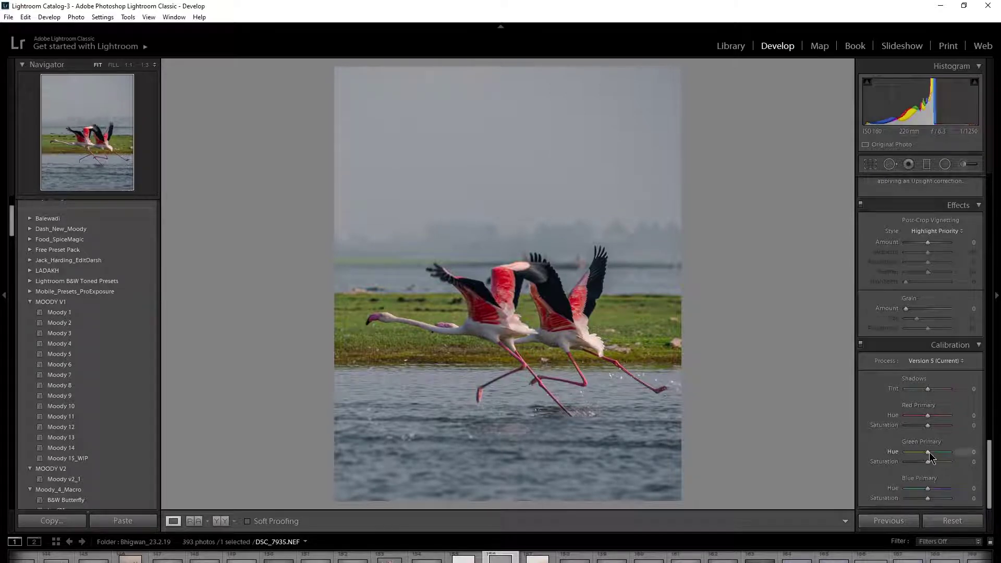
{"action": "left_click_drag", "start_coordinate": [930, 453], "coordinate": [938, 452]}
{"action": "left_click_drag", "start_coordinate": [928, 488], "coordinate": [925, 489]}
{"action": "scroll", "coordinate": [910, 385], "scroll_direction": "up", "scroll_amount": 10}
{"action": "scroll", "coordinate": [910, 384], "scroll_direction": "up", "scroll_amount": 6}
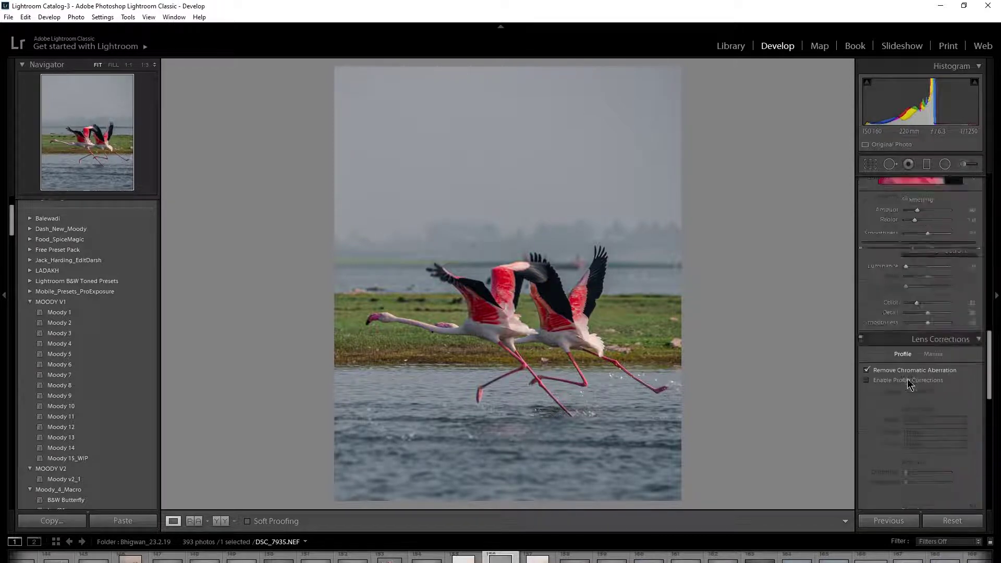
{"action": "scroll", "coordinate": [910, 385], "scroll_direction": "up", "scroll_amount": 5}
{"action": "scroll", "coordinate": [908, 378], "scroll_direction": "up", "scroll_amount": 5}
{"action": "scroll", "coordinate": [910, 375], "scroll_direction": "up", "scroll_amount": 3}
{"action": "scroll", "coordinate": [914, 374], "scroll_direction": "up", "scroll_amount": 5}
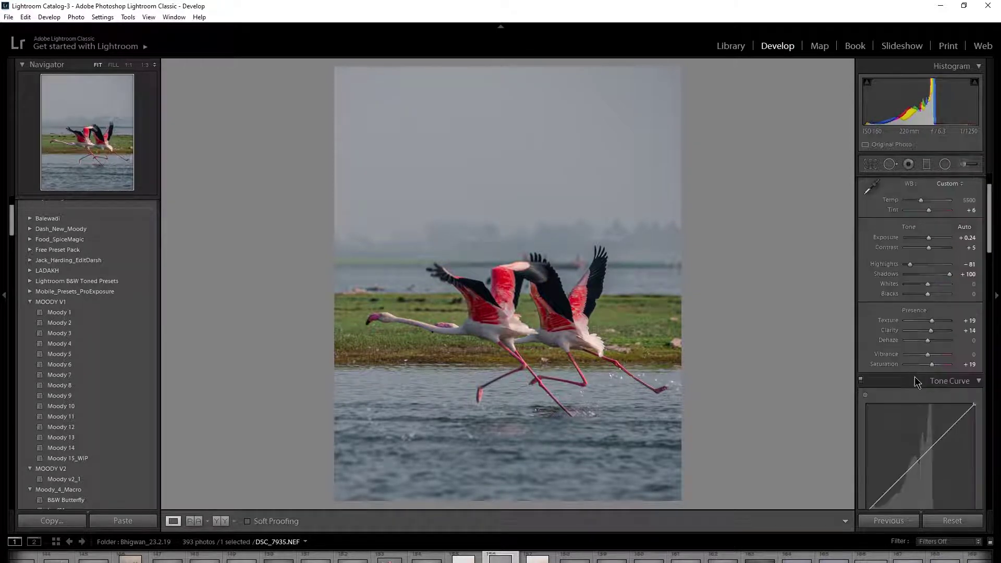
{"action": "scroll", "coordinate": [915, 375], "scroll_direction": "down", "scroll_amount": 3}
Add two tone curve points, deepen lower midtones, lift the black point, tweak upper midtones.
{"action": "left_click", "coordinate": [920, 370]}
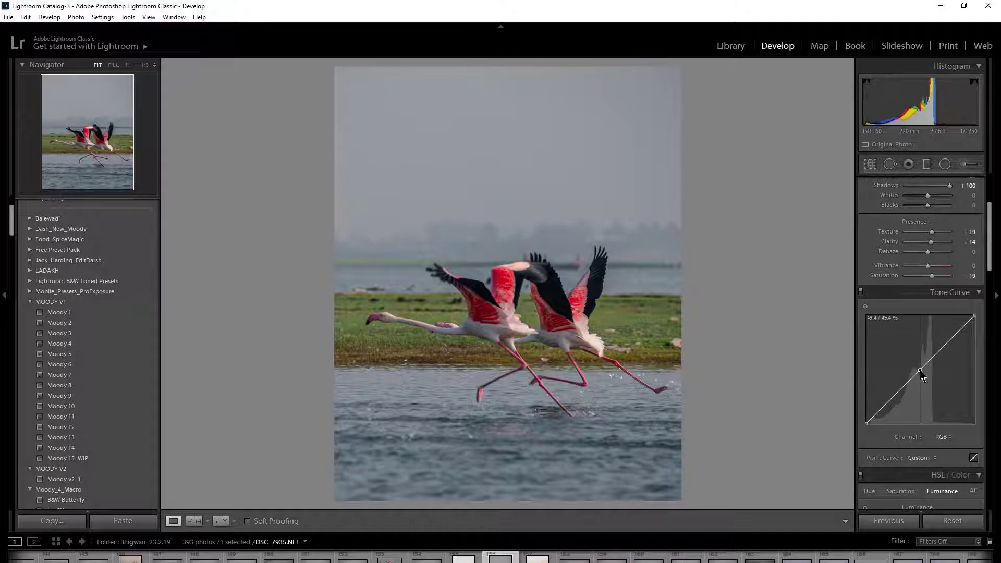
{"action": "left_click", "coordinate": [947, 343]}
{"action": "left_click_drag", "start_coordinate": [892, 398], "coordinate": [898, 400]}
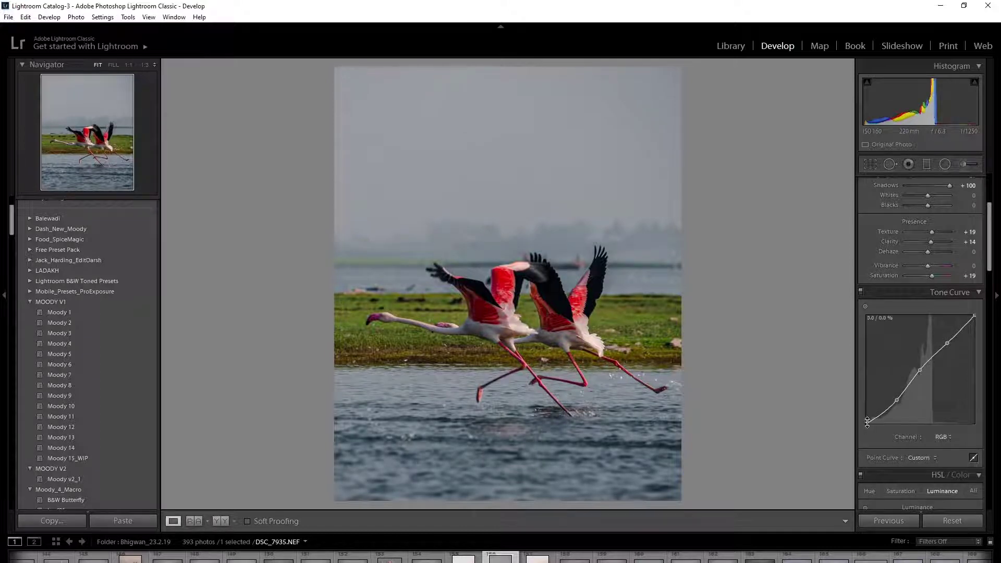
{"action": "left_click_drag", "start_coordinate": [867, 422], "coordinate": [868, 413]}
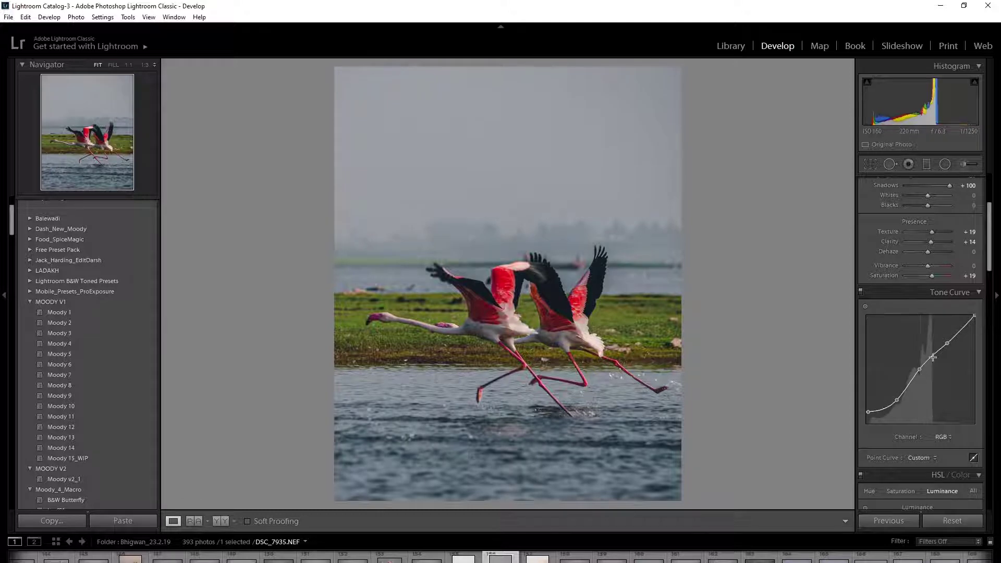
{"action": "mouse_move", "coordinate": [947, 343]}
{"action": "left_mouse_down"}
{"action": "mouse_move", "coordinate": [975, 325]}
{"action": "mouse_move", "coordinate": [956, 345]}
{"action": "left_mouse_up"}
{"action": "scroll", "coordinate": [933, 342], "scroll_direction": "down", "scroll_amount": 3}
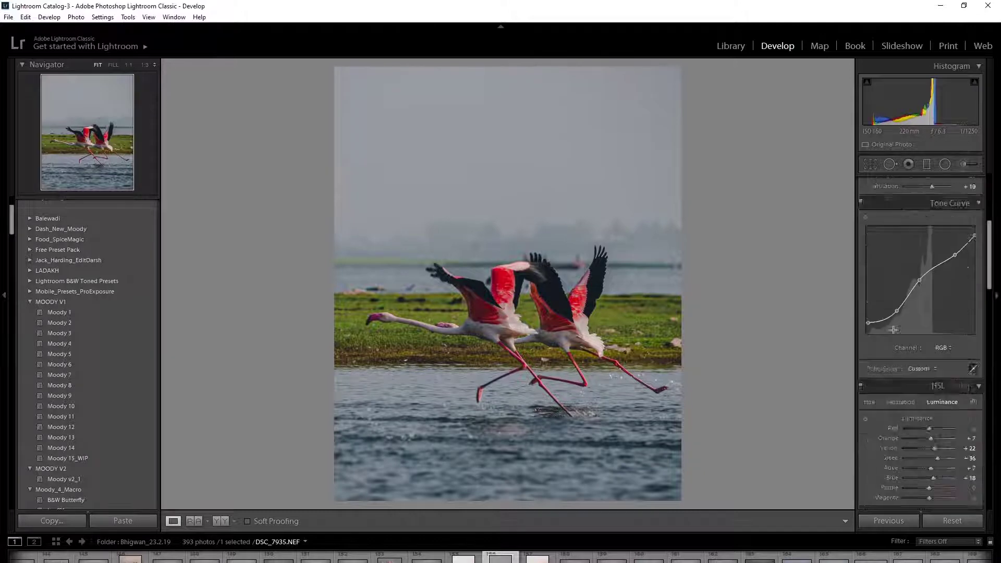
{"action": "scroll", "coordinate": [907, 332], "scroll_direction": "down", "scroll_amount": 3}
{"action": "scroll", "coordinate": [908, 333], "scroll_direction": "down", "scroll_amount": 3}
{"action": "scroll", "coordinate": [908, 333], "scroll_direction": "up", "scroll_amount": 15}
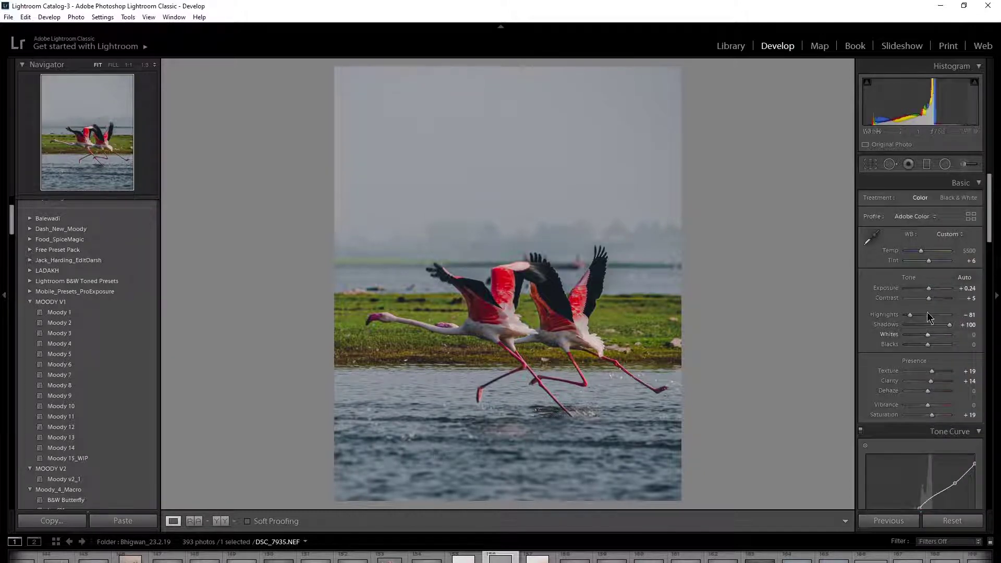
Add a graduated filter over the bottom water at Exposure -1.48.
{"action": "left_click", "coordinate": [927, 164]}
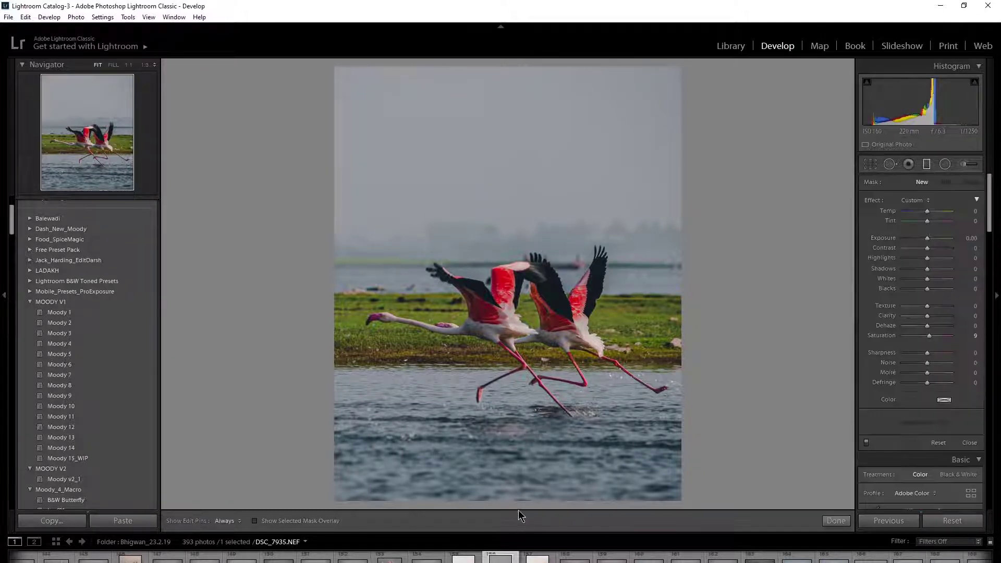
{"action": "left_click_drag", "start_coordinate": [516, 496], "coordinate": [525, 350]}
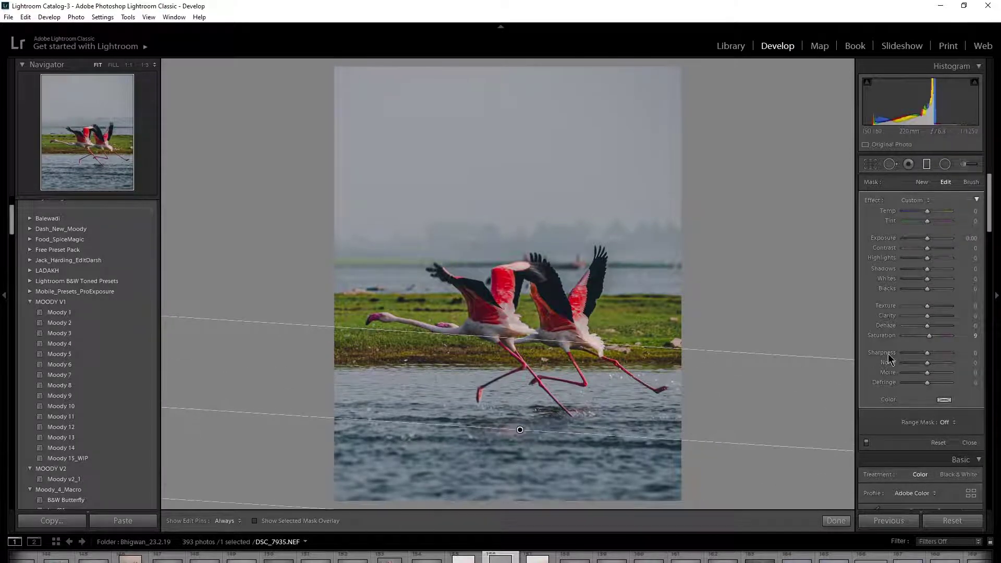
{"action": "left_click_drag", "start_coordinate": [926, 239], "coordinate": [919, 238]}
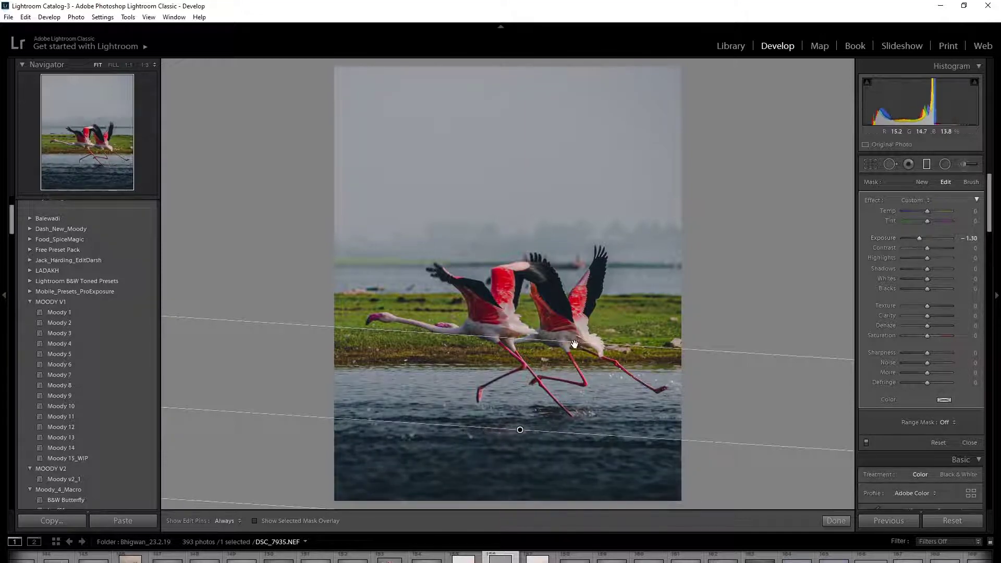
{"action": "left_click_drag", "start_coordinate": [575, 343], "coordinate": [576, 328]}
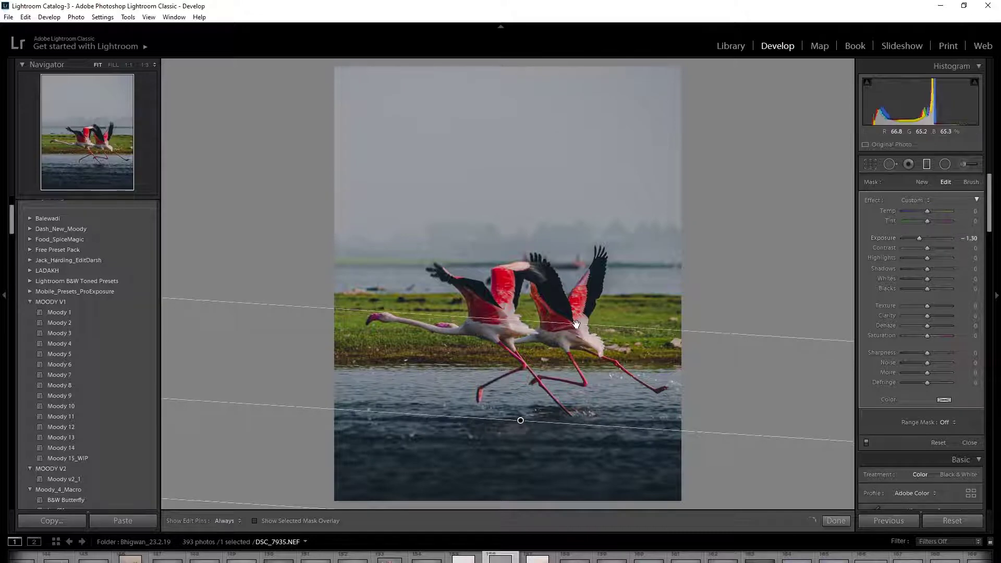
{"action": "left_click_drag", "start_coordinate": [922, 238], "coordinate": [919, 239]}
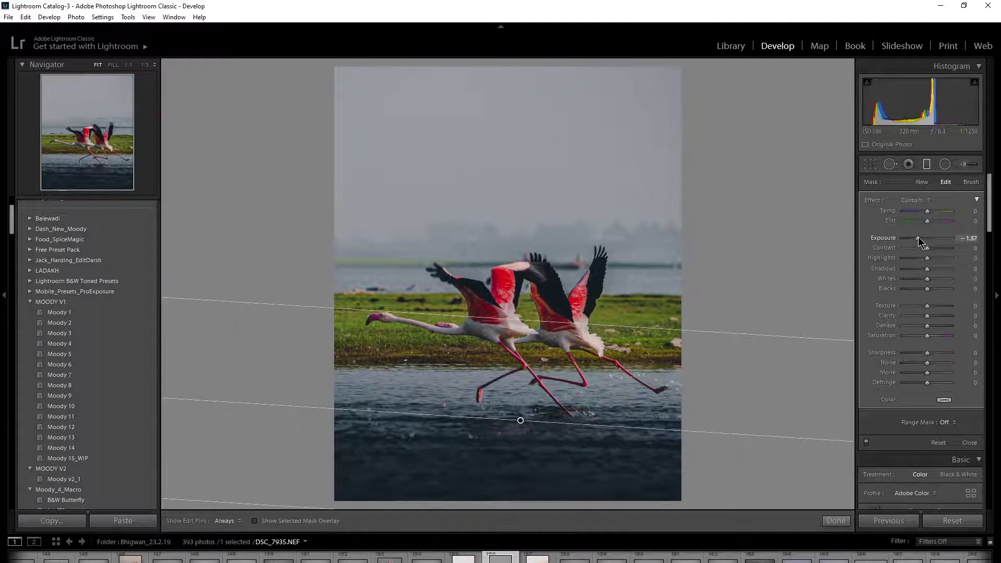
Add a diagonal gradient on the right side at Exposure -0.78 and finish.
{"action": "left_click_drag", "start_coordinate": [751, 395], "coordinate": [505, 321]}
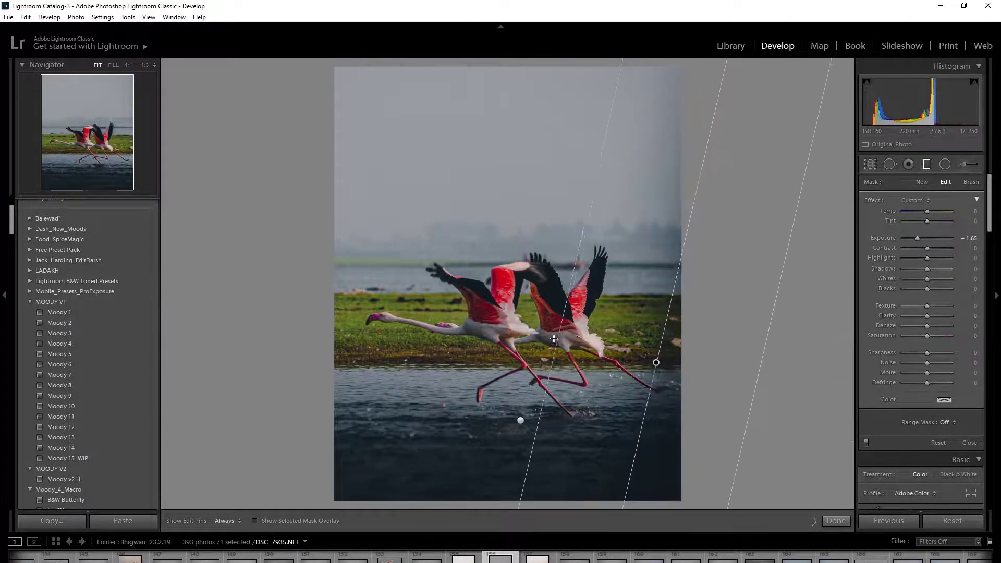
{"action": "left_click_drag", "start_coordinate": [760, 380], "coordinate": [772, 385]}
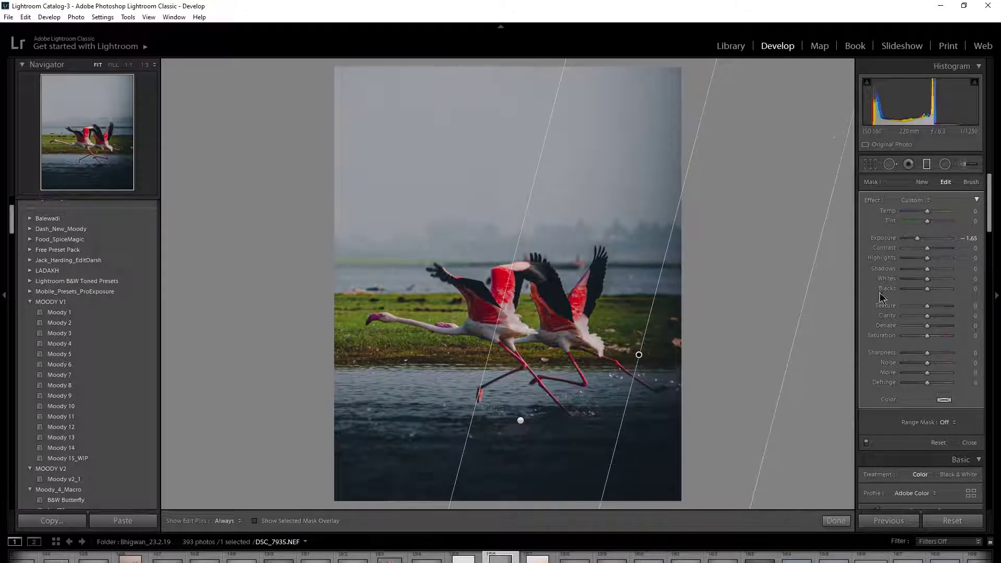
{"action": "double_click", "coordinate": [887, 239]}
{"action": "left_click_drag", "start_coordinate": [928, 239], "coordinate": [924, 238]}
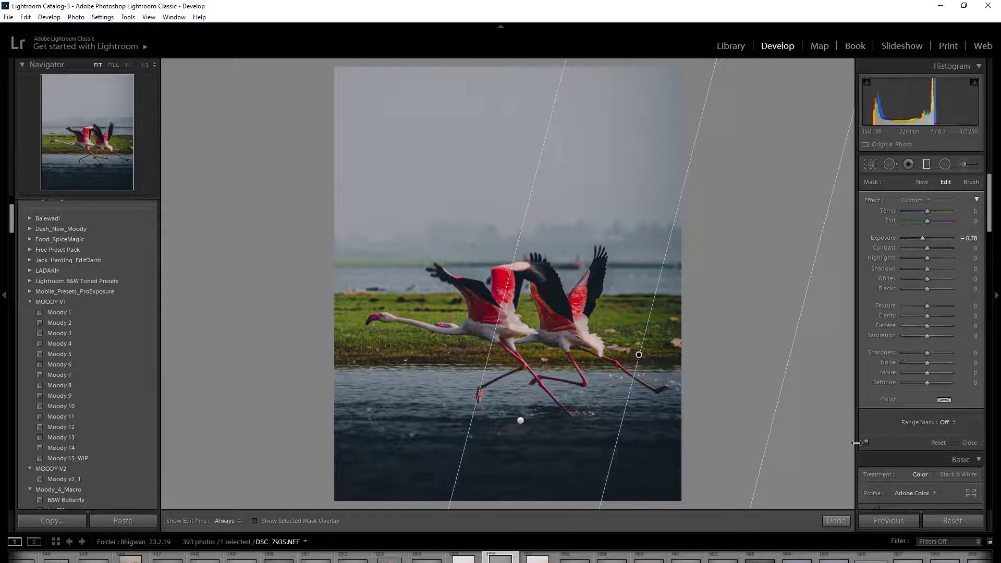
{"action": "left_click", "coordinate": [835, 521]}
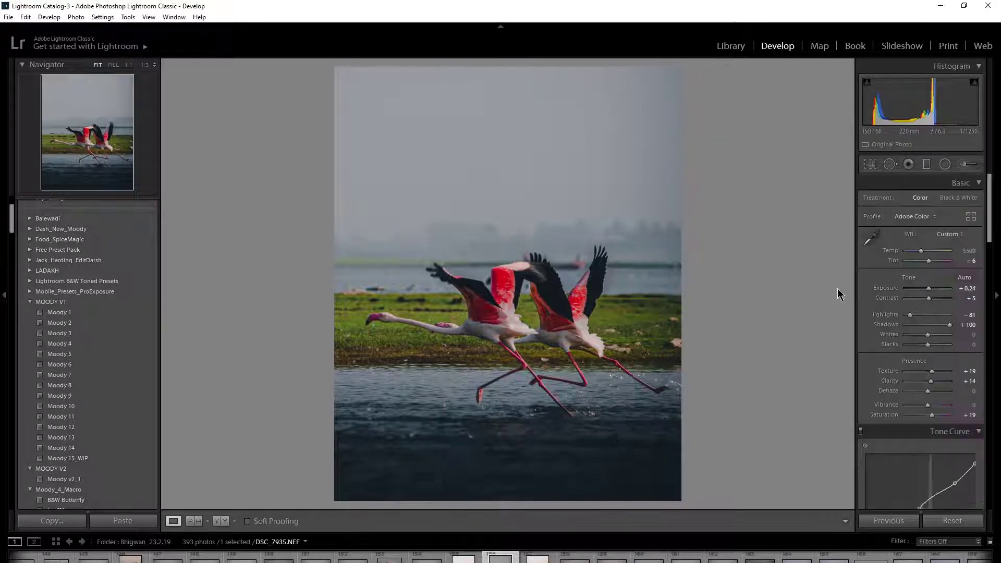
Draw an inverted radial filter around the flamingos with Exposure +0.26.
{"action": "left_click", "coordinate": [945, 164]}
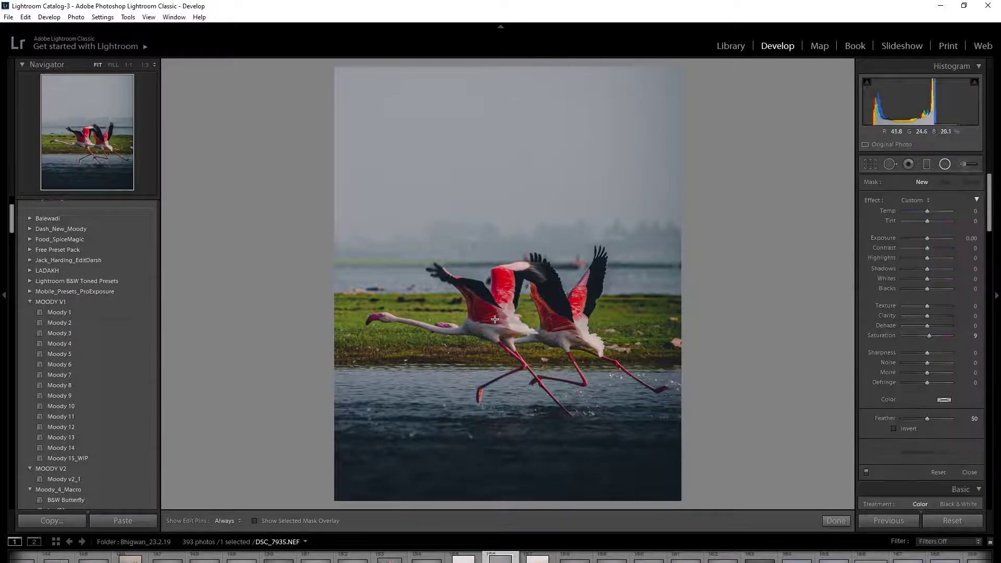
{"action": "left_click_drag", "start_coordinate": [491, 313], "coordinate": [735, 411]}
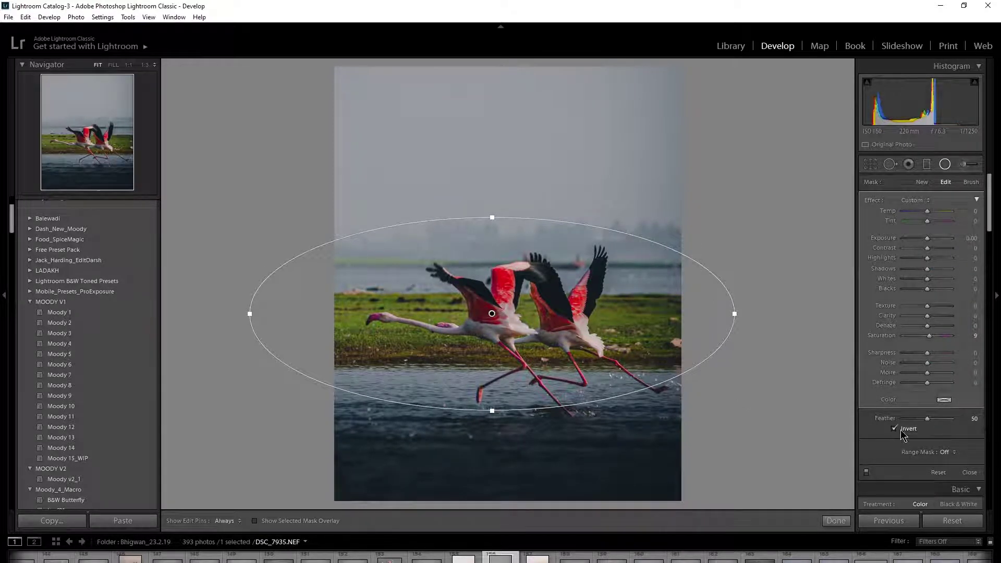
{"action": "double_click", "coordinate": [888, 336]}
{"action": "left_click_drag", "start_coordinate": [929, 242], "coordinate": [930, 239]}
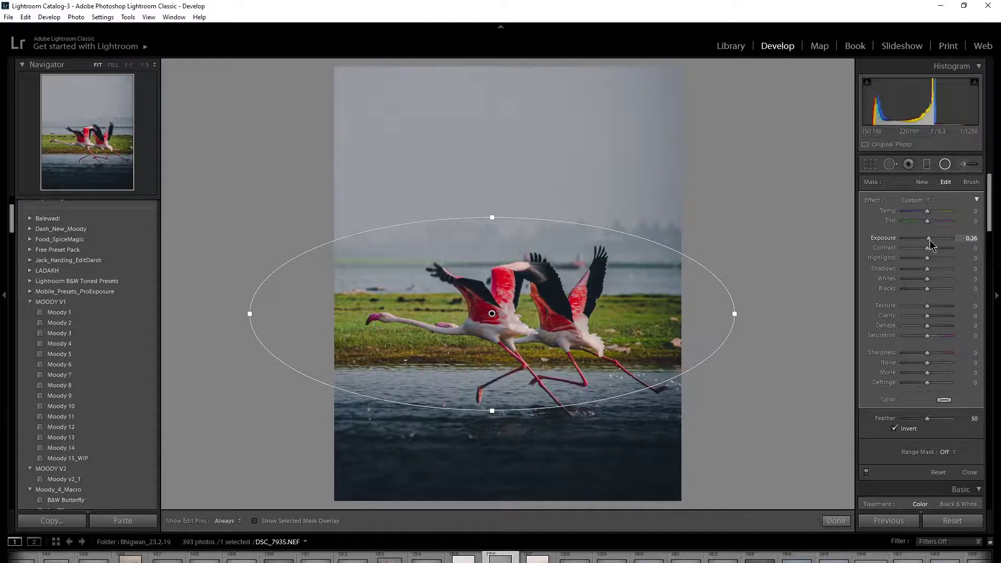
Widen and heighten the ellipse, shift it up-left, and confirm the radial filter.
{"action": "left_click_drag", "start_coordinate": [250, 313], "coordinate": [243, 313]}
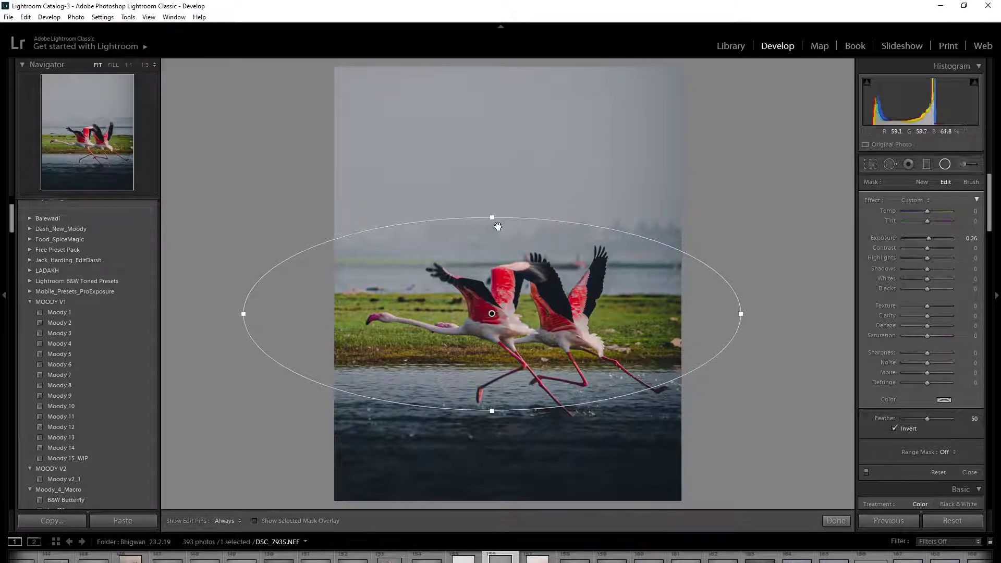
{"action": "left_click_drag", "start_coordinate": [498, 226], "coordinate": [498, 206]}
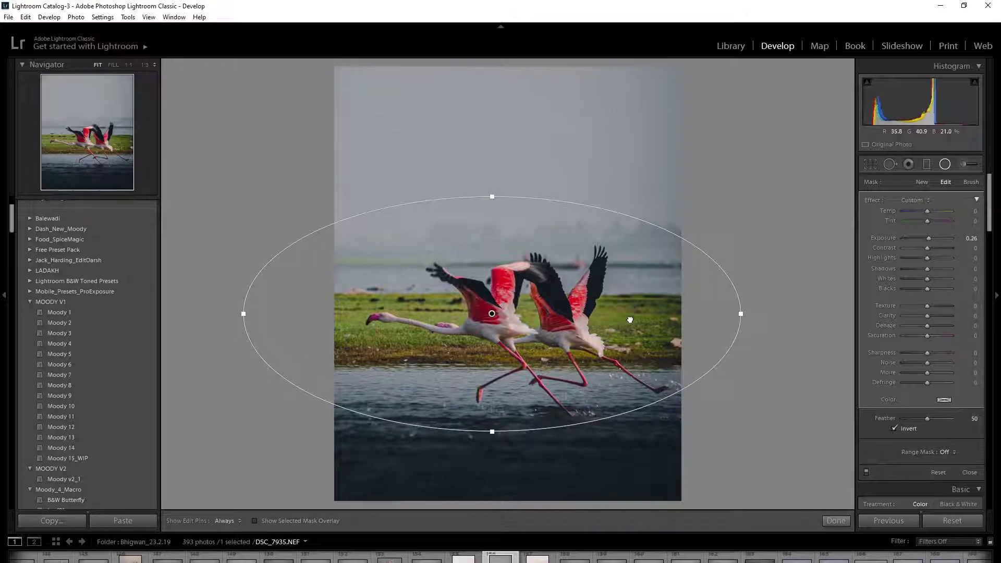
{"action": "left_click_drag", "start_coordinate": [630, 319], "coordinate": [619, 299]}
{"action": "left_click", "coordinate": [836, 521]}
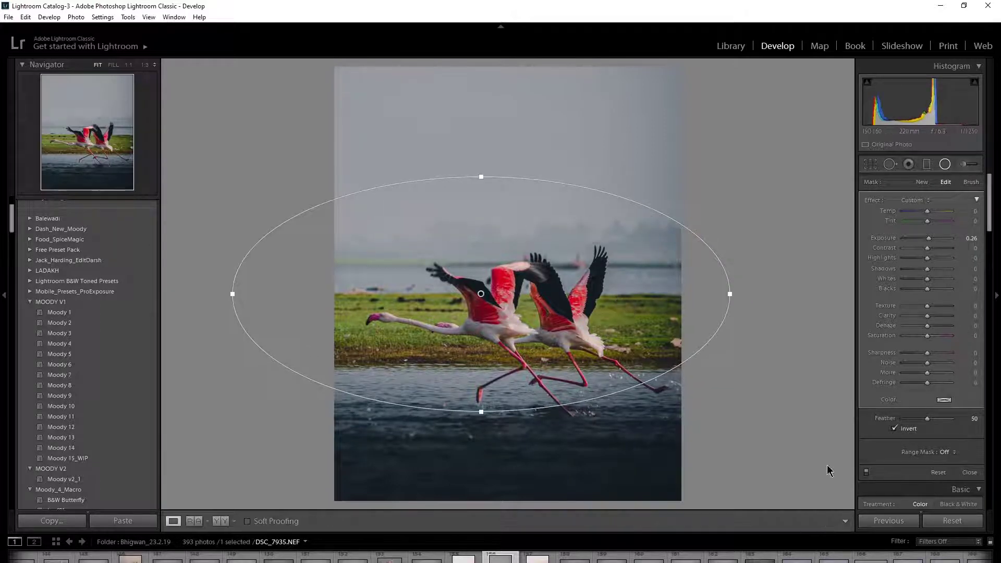
{"action": "left_click", "coordinate": [927, 164]}
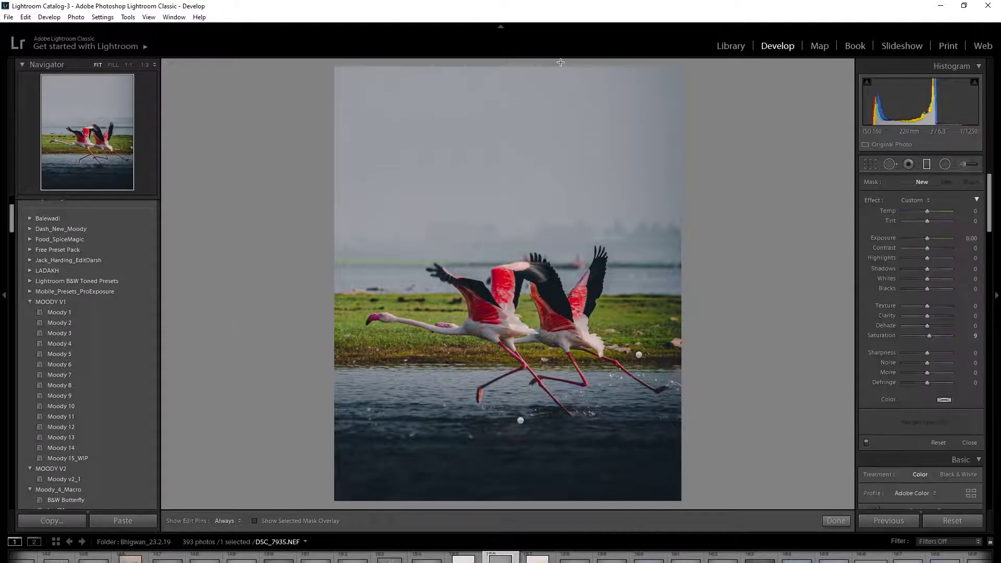
Add a top-down sky gradient with Temp 48 and Exposure +0.87, placed slightly lower.
{"action": "left_click_drag", "start_coordinate": [561, 62], "coordinate": [550, 343]}
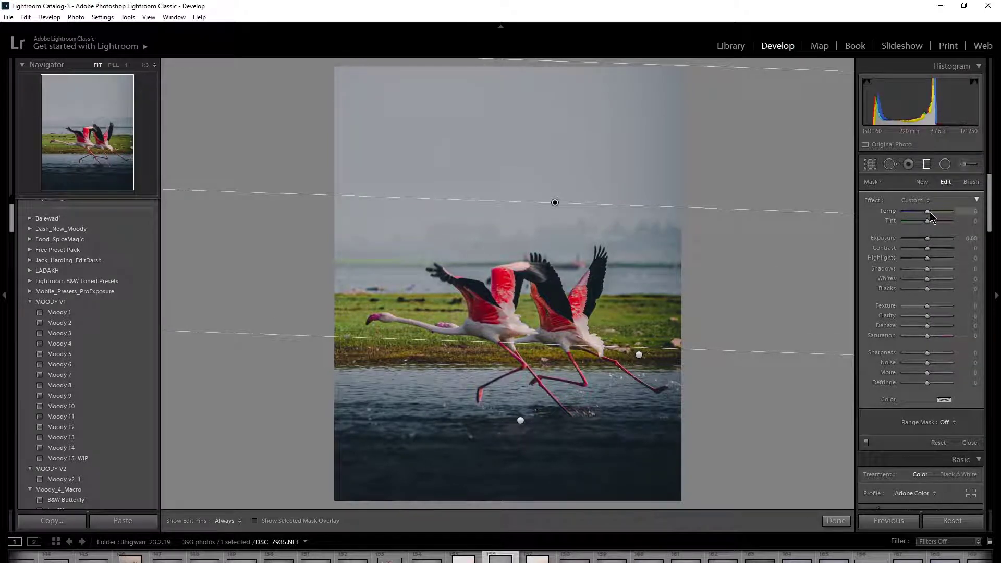
{"action": "left_click_drag", "start_coordinate": [934, 213], "coordinate": [934, 212]}
{"action": "left_click_drag", "start_coordinate": [552, 344], "coordinate": [551, 411]}
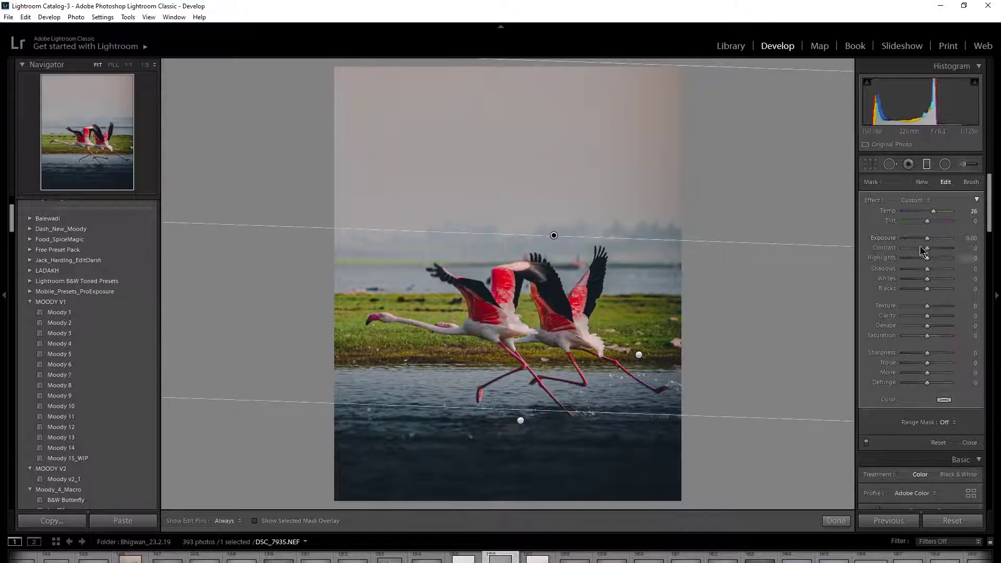
{"action": "left_click_drag", "start_coordinate": [930, 239], "coordinate": [939, 214]}
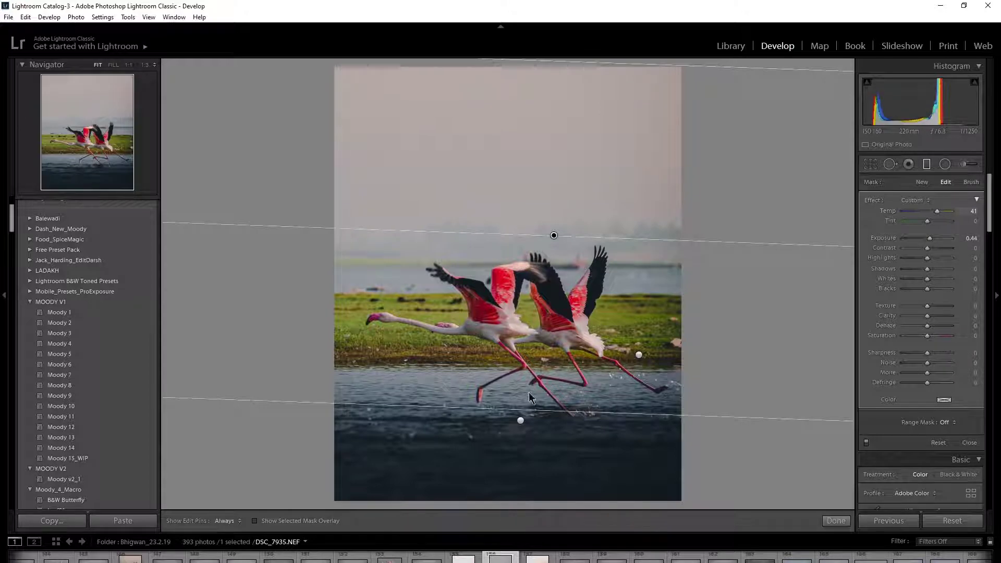
{"action": "left_click_drag", "start_coordinate": [537, 410], "coordinate": [537, 443]}
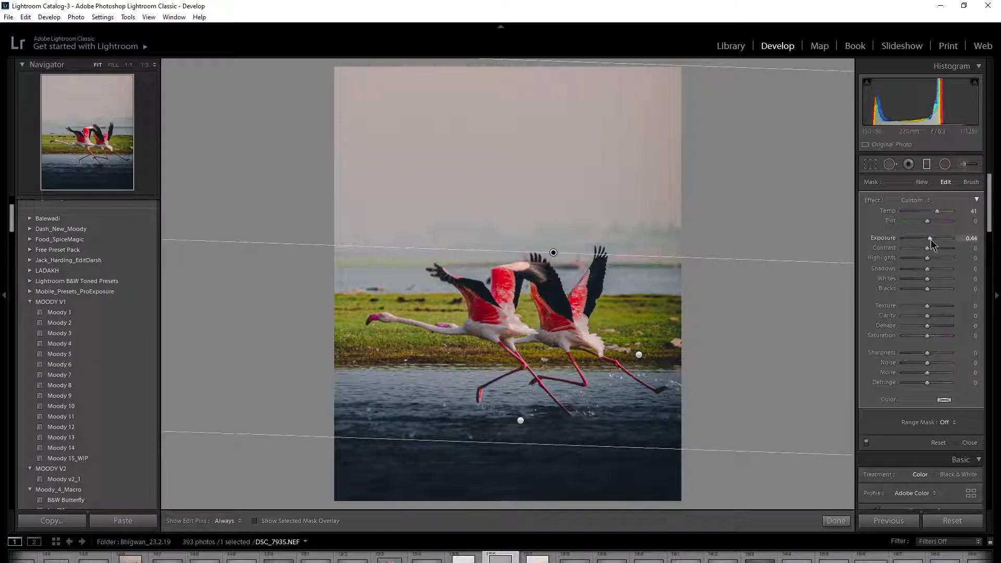
{"action": "left_click_drag", "start_coordinate": [931, 239], "coordinate": [932, 238]}
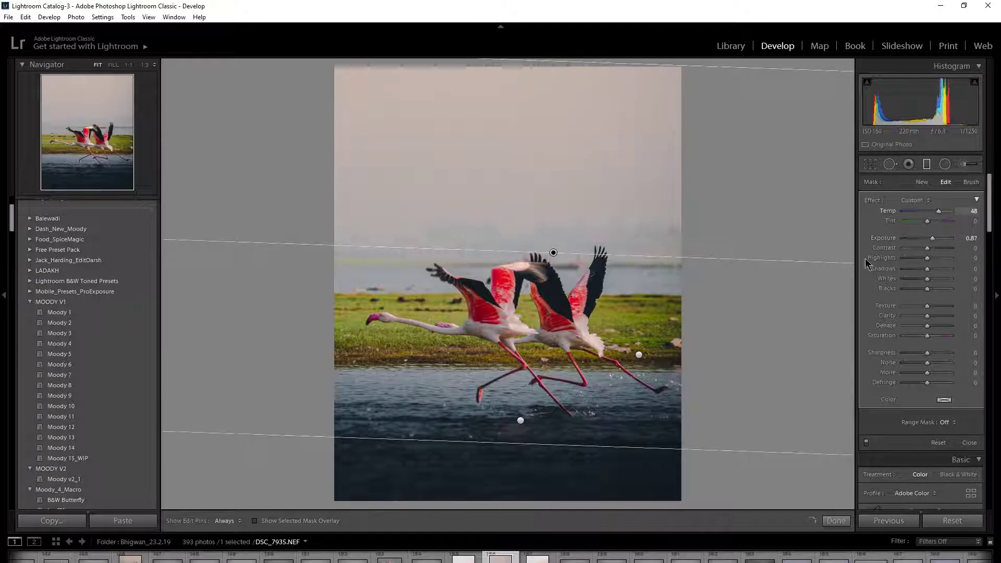
{"action": "left_click_drag", "start_coordinate": [524, 444], "coordinate": [524, 465]}
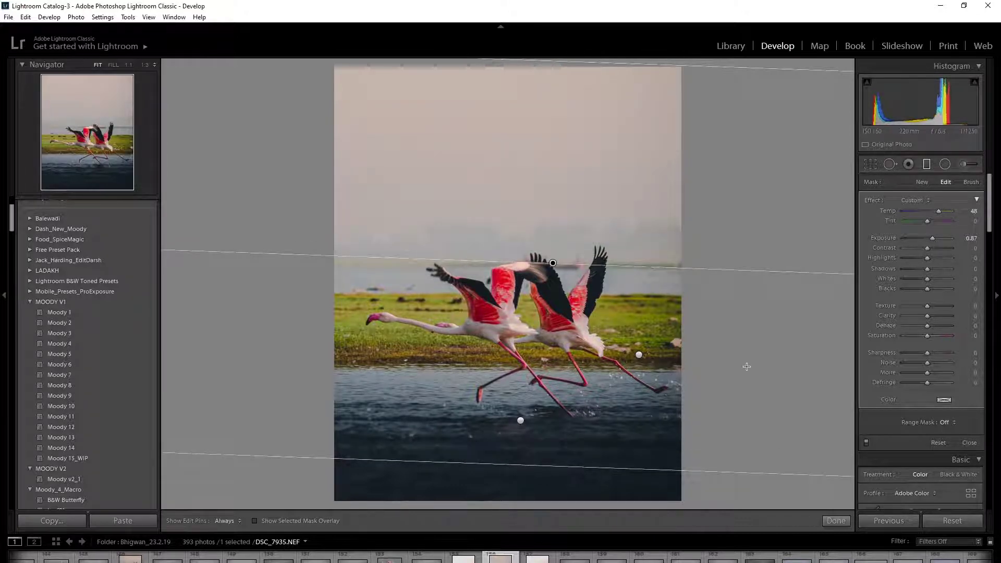
{"action": "key", "text": "Return"}
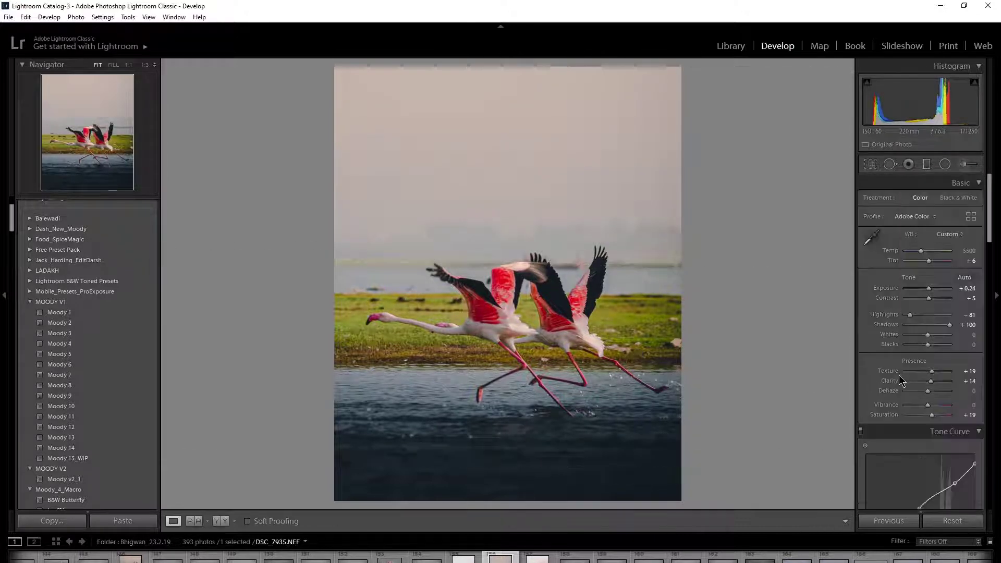
Cut Orange saturation to -58 and shift Yellow hue to -40 in HSL.
{"action": "scroll", "coordinate": [912, 360], "scroll_direction": "down", "scroll_amount": 2}
{"action": "scroll", "coordinate": [910, 355], "scroll_direction": "down", "scroll_amount": 2}
{"action": "scroll", "coordinate": [910, 355], "scroll_direction": "down", "scroll_amount": 2}
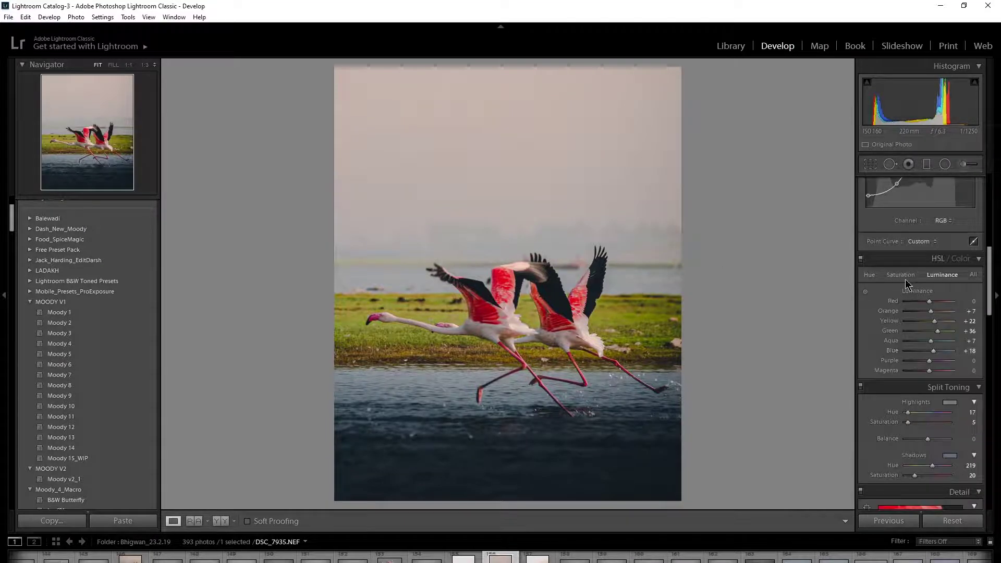
{"action": "left_click", "coordinate": [902, 276]}
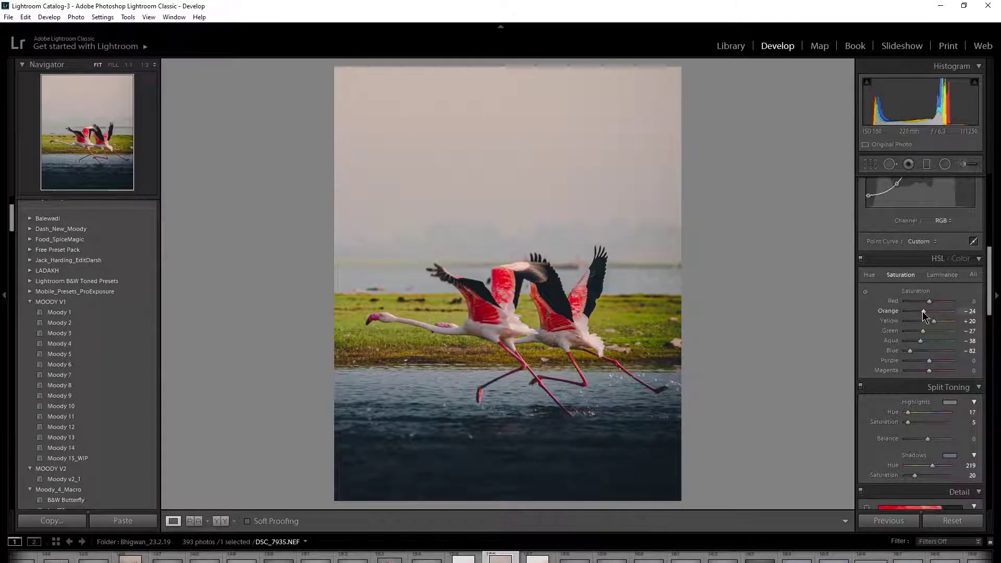
{"action": "left_click_drag", "start_coordinate": [922, 312], "coordinate": [932, 322]}
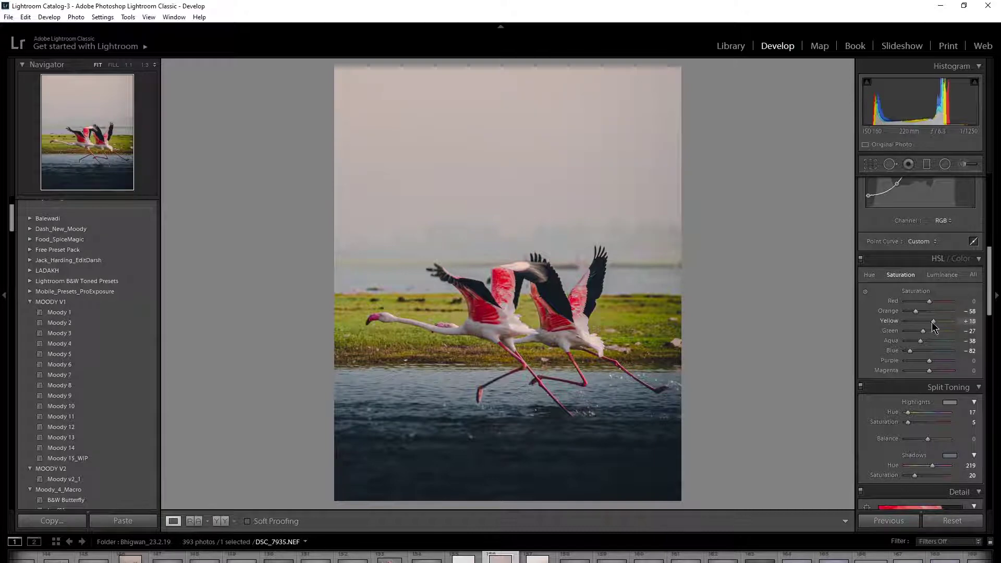
{"action": "left_click", "coordinate": [869, 274]}
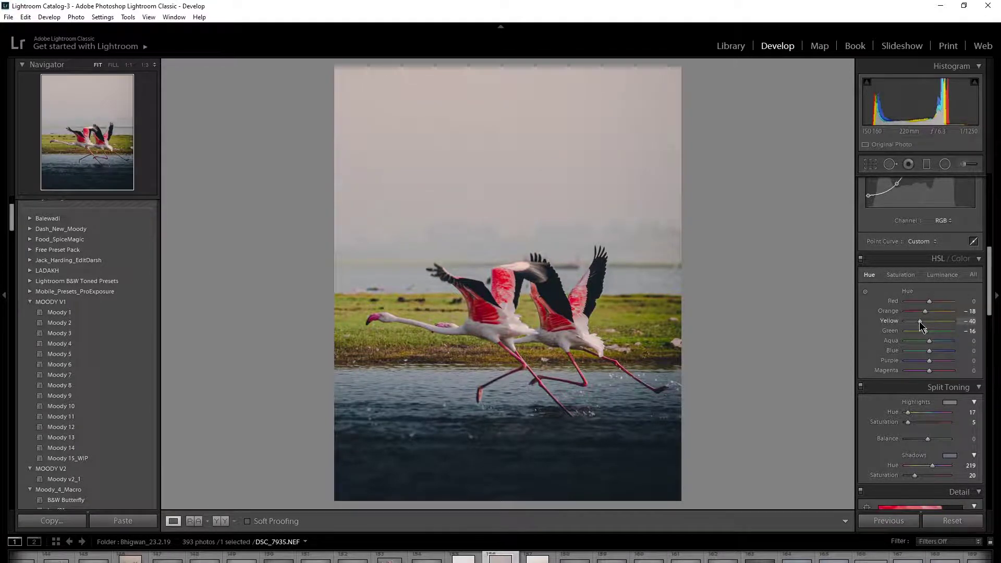
{"action": "left_click_drag", "start_coordinate": [920, 322], "coordinate": [919, 323]}
{"action": "left_click", "coordinate": [927, 165]}
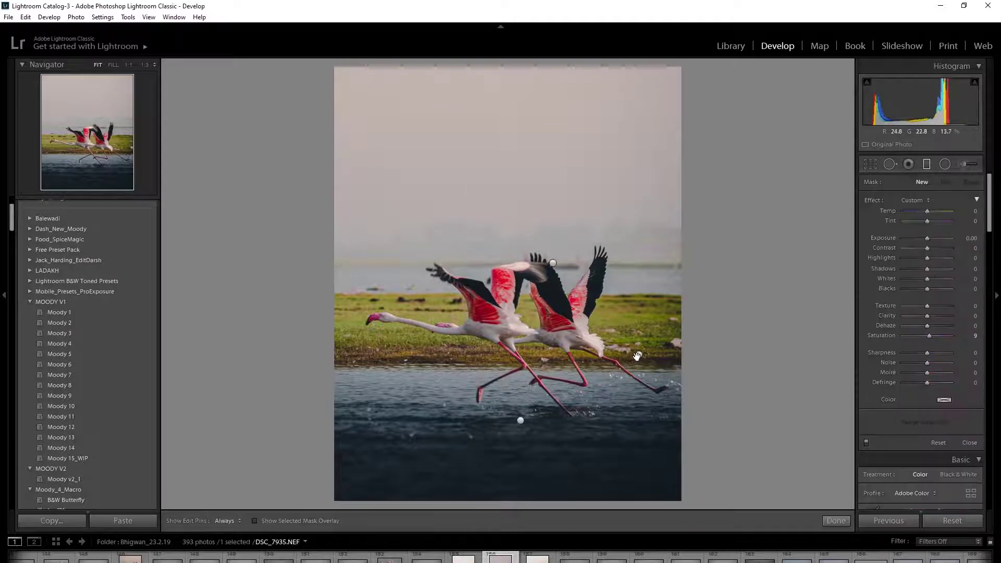
Nudge the right-side angled gradient slightly left and darken its exposure from -0.78 to -1.30.
{"action": "left_click", "coordinate": [639, 354]}
{"action": "left_click_drag", "start_coordinate": [505, 308], "coordinate": [499, 307]}
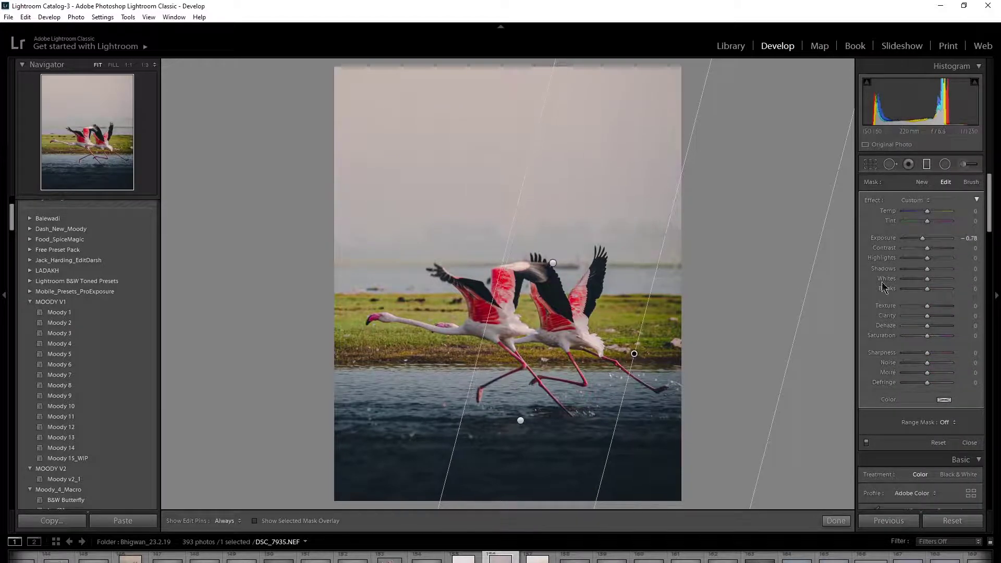
{"action": "left_click_drag", "start_coordinate": [922, 239], "coordinate": [919, 238]}
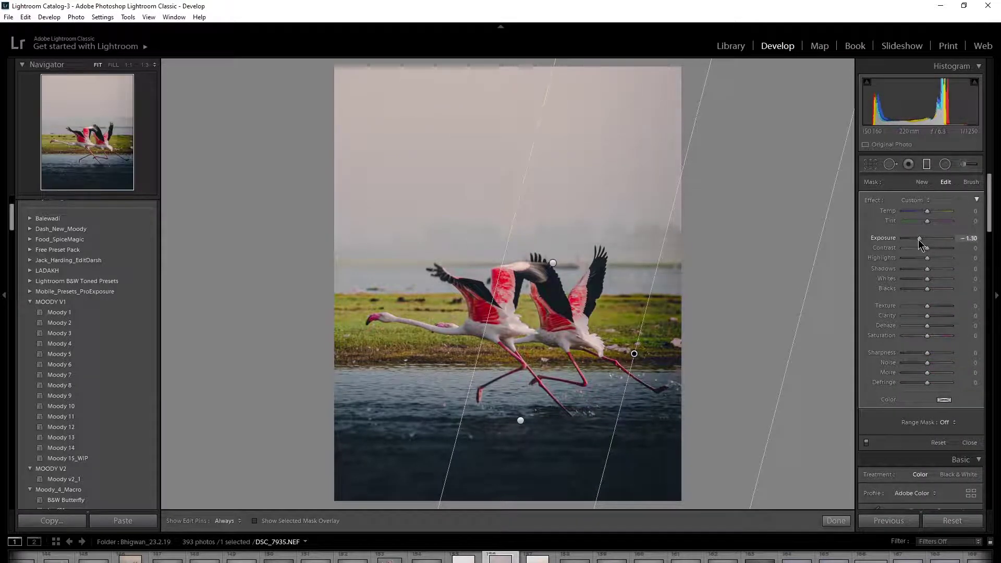
{"action": "left_click_drag", "start_coordinate": [484, 316], "coordinate": [481, 315]}
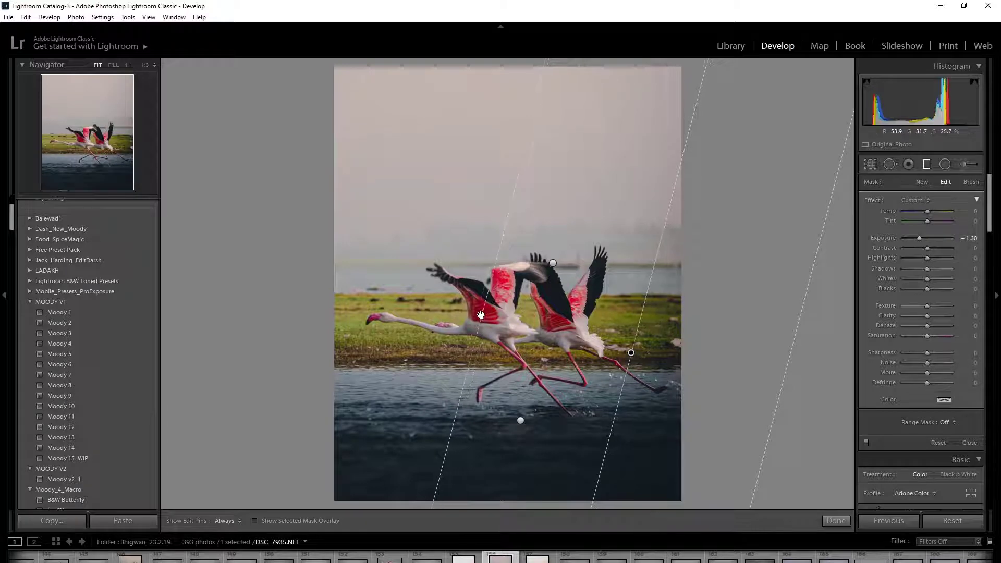
{"action": "left_click", "coordinate": [836, 521]}
{"action": "scroll", "coordinate": [896, 358], "scroll_direction": "down", "scroll_amount": 3}
Set shadow split toning to hue 214, saturation 24, and cut Aqua saturation to -80, Blue to -100.
{"action": "scroll", "coordinate": [902, 371], "scroll_direction": "down", "scroll_amount": 4}
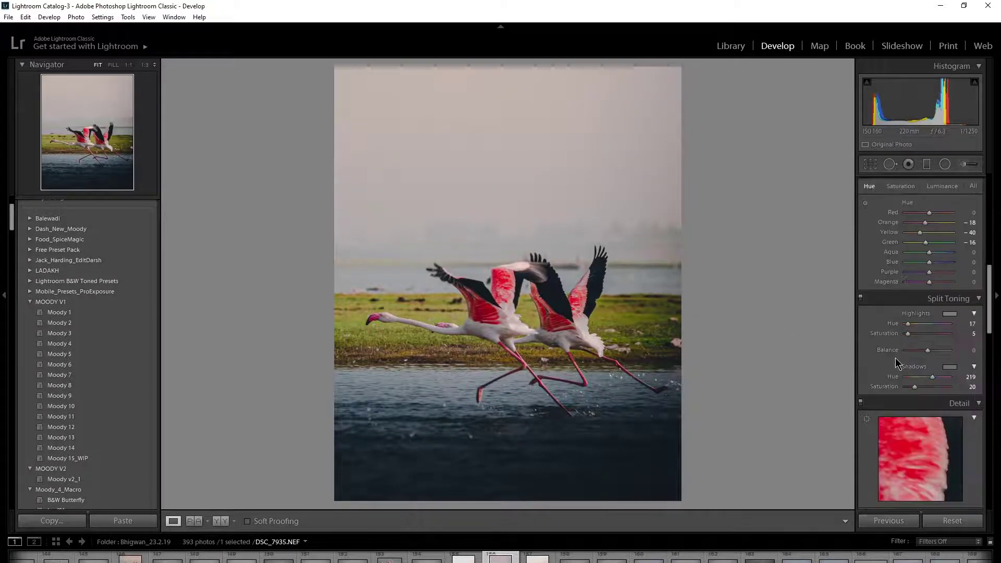
{"action": "left_click_drag", "start_coordinate": [915, 388], "coordinate": [932, 377]}
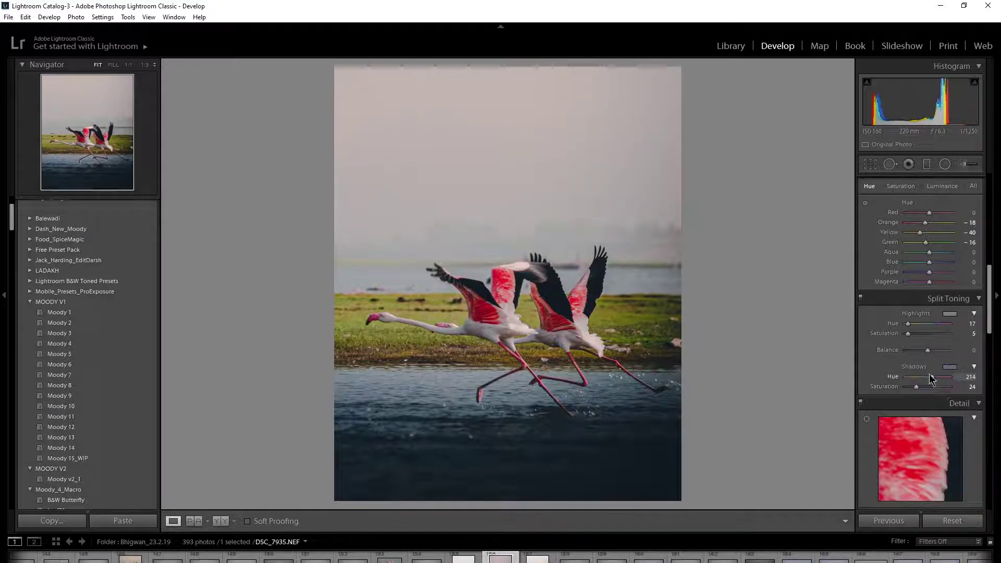
{"action": "scroll", "coordinate": [915, 292], "scroll_direction": "up", "scroll_amount": 2}
{"action": "left_click", "coordinate": [906, 278]}
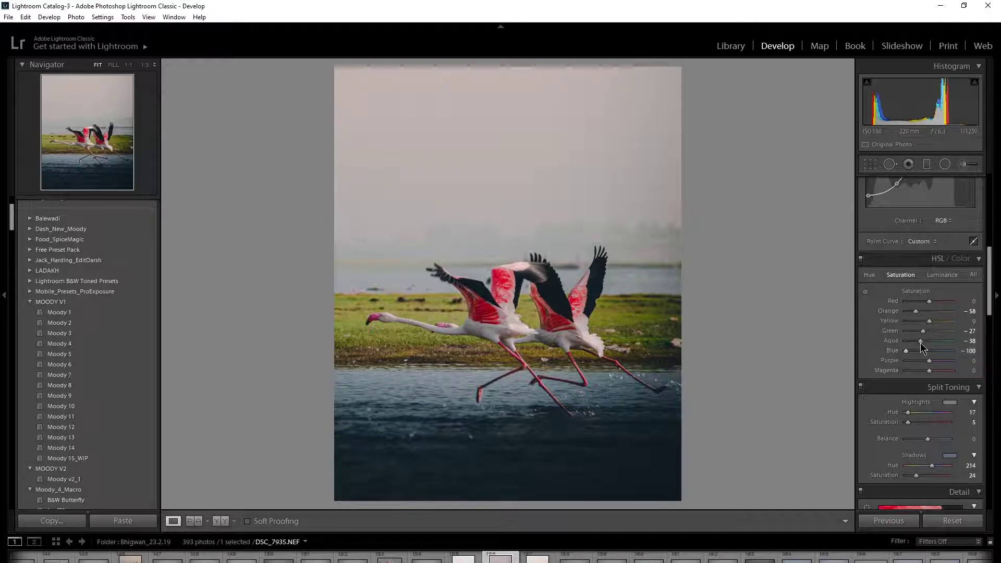
{"action": "left_click_drag", "start_coordinate": [907, 342], "coordinate": [911, 342]}
{"action": "left_click", "coordinate": [926, 164]}
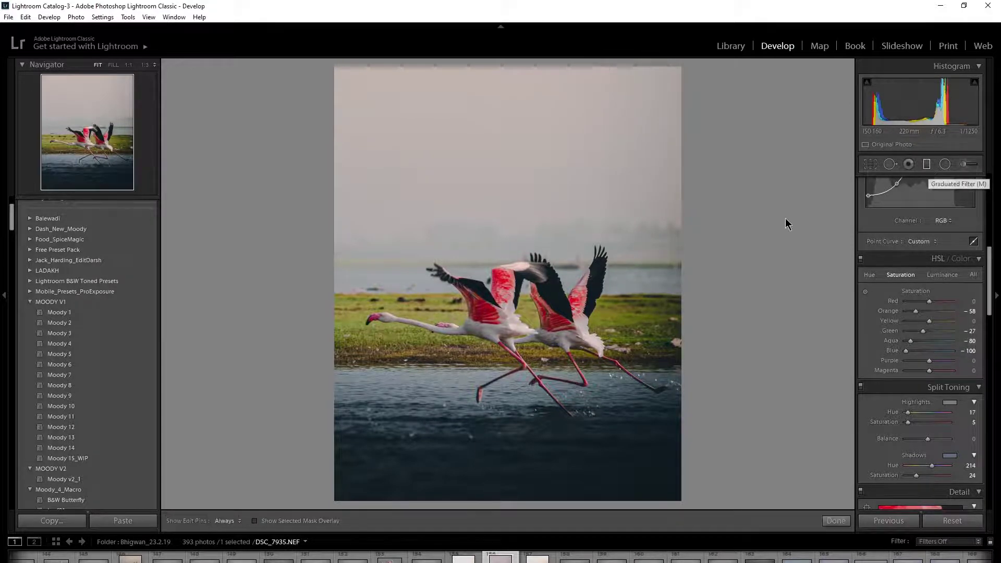
Raise the sky gradient's Temp from 48 to 72 and Exposure from 0.87 to 1.22.
{"action": "left_click", "coordinate": [553, 262]}
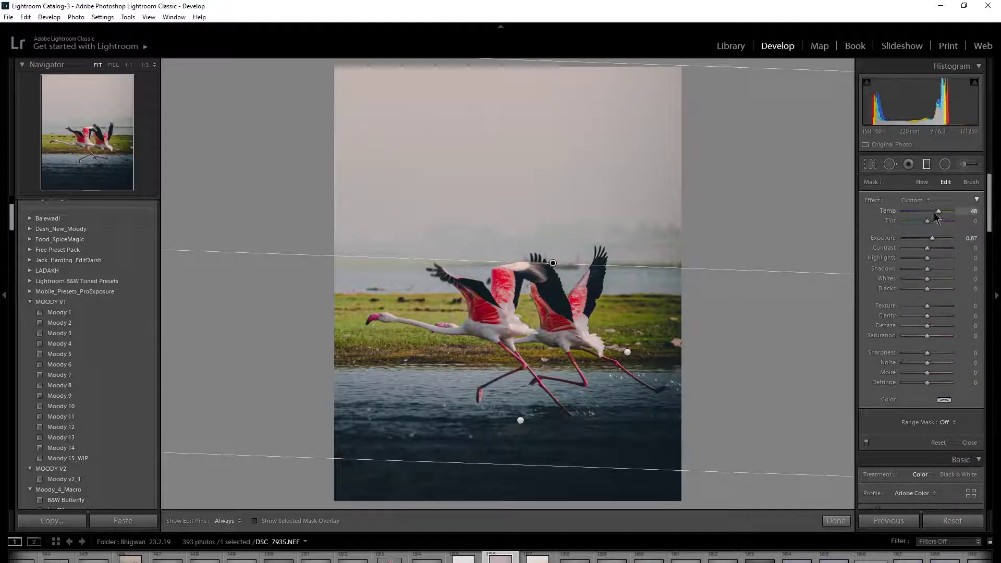
{"action": "left_click_drag", "start_coordinate": [941, 213], "coordinate": [934, 239]}
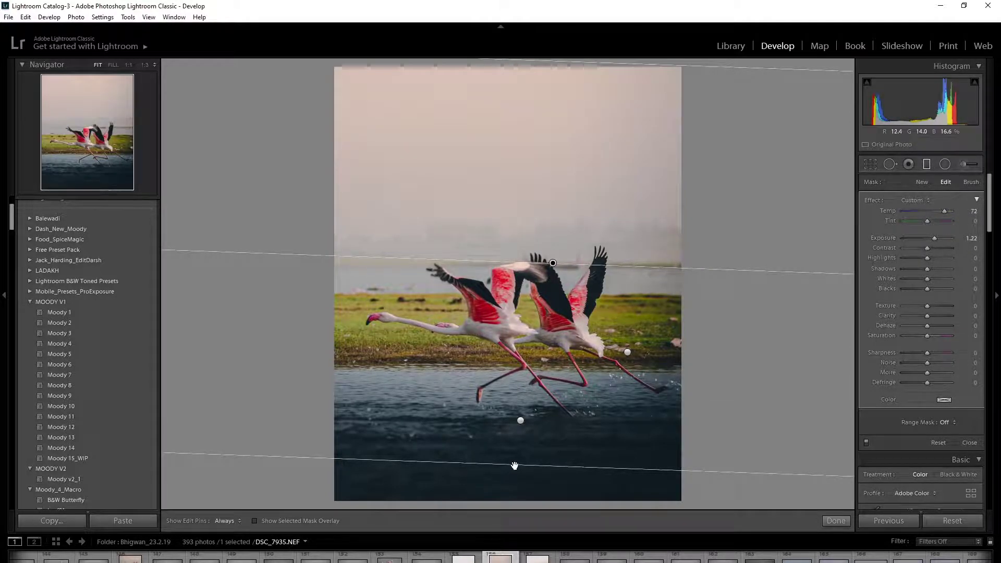
{"action": "left_click", "coordinate": [836, 521]}
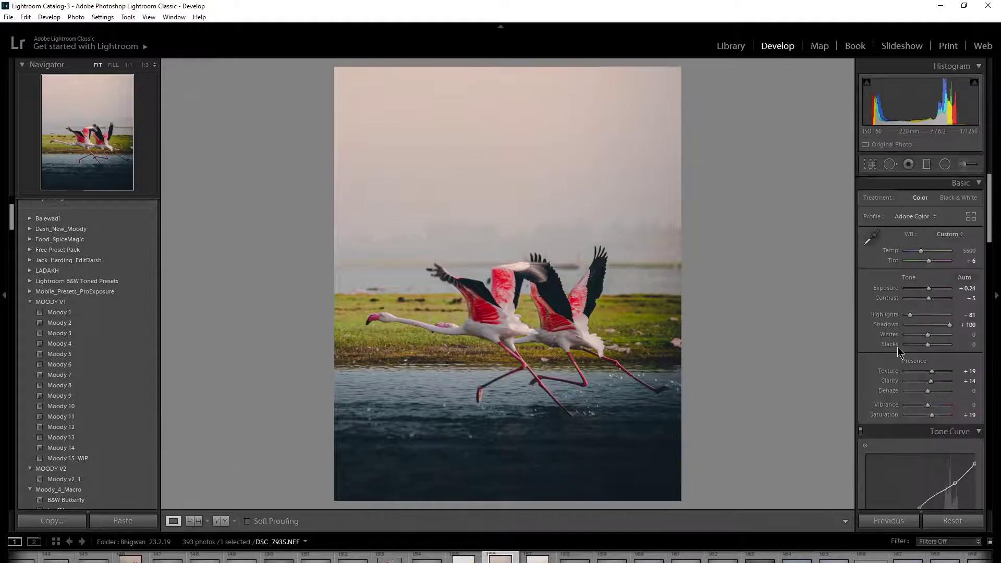
Add a lowered shadow point, lift the upper point, and nudge the midtone point on the RGB curve.
{"action": "scroll", "coordinate": [897, 347], "scroll_direction": "down", "scroll_amount": 2}
{"action": "scroll", "coordinate": [897, 346], "scroll_direction": "down", "scroll_amount": 2}
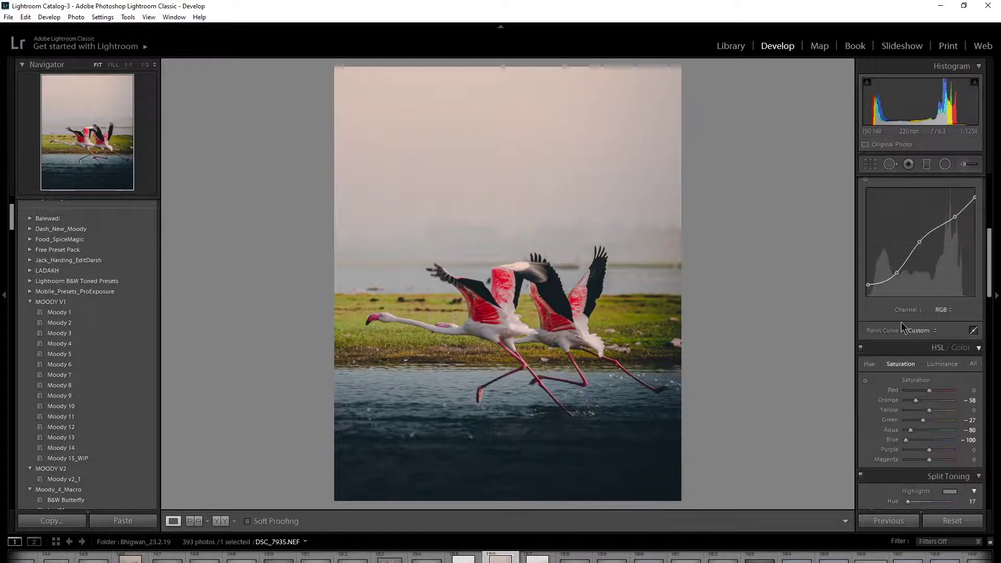
{"action": "scroll", "coordinate": [897, 312], "scroll_direction": "down", "scroll_amount": 2}
{"action": "left_click_drag", "start_coordinate": [896, 275], "coordinate": [872, 284]}
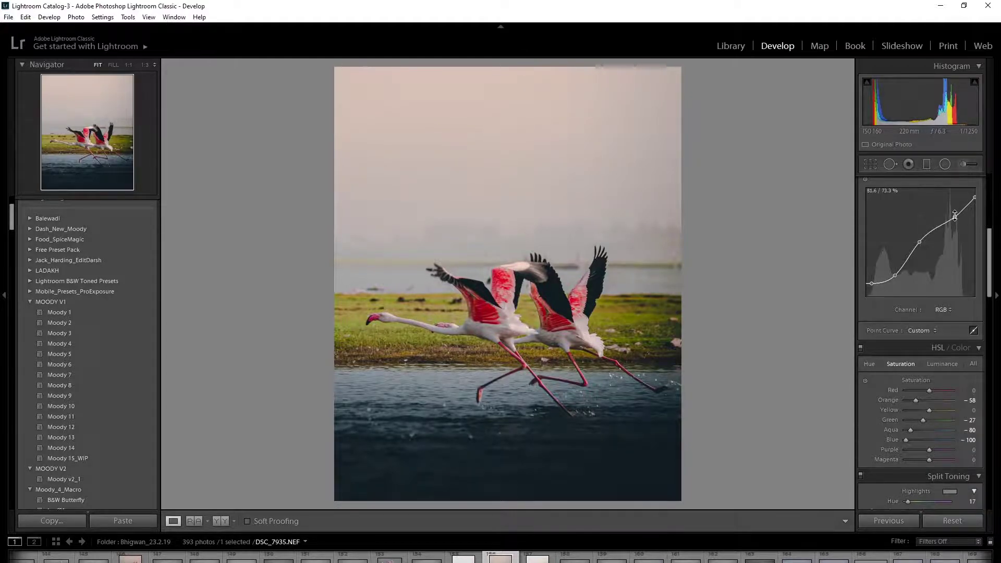
{"action": "left_click_drag", "start_coordinate": [959, 215], "coordinate": [960, 212]}
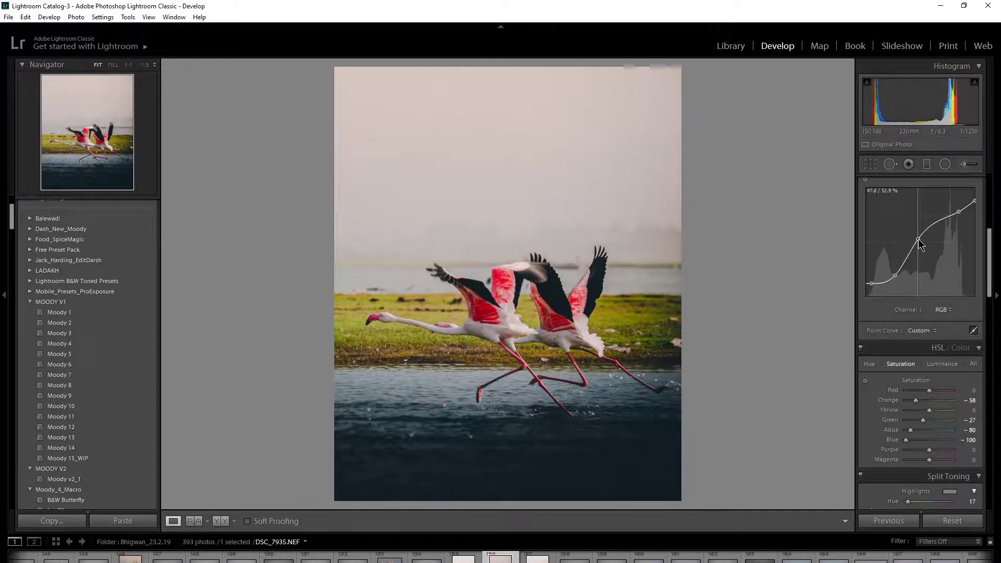
{"action": "left_click_drag", "start_coordinate": [920, 240], "coordinate": [922, 243]}
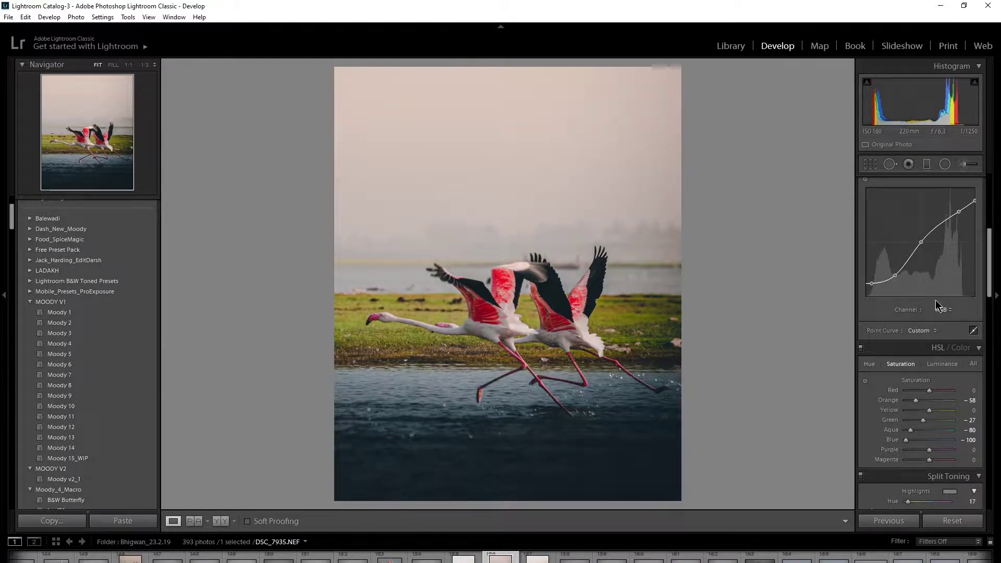
{"action": "scroll", "coordinate": [936, 301], "scroll_direction": "down", "scroll_amount": 3}
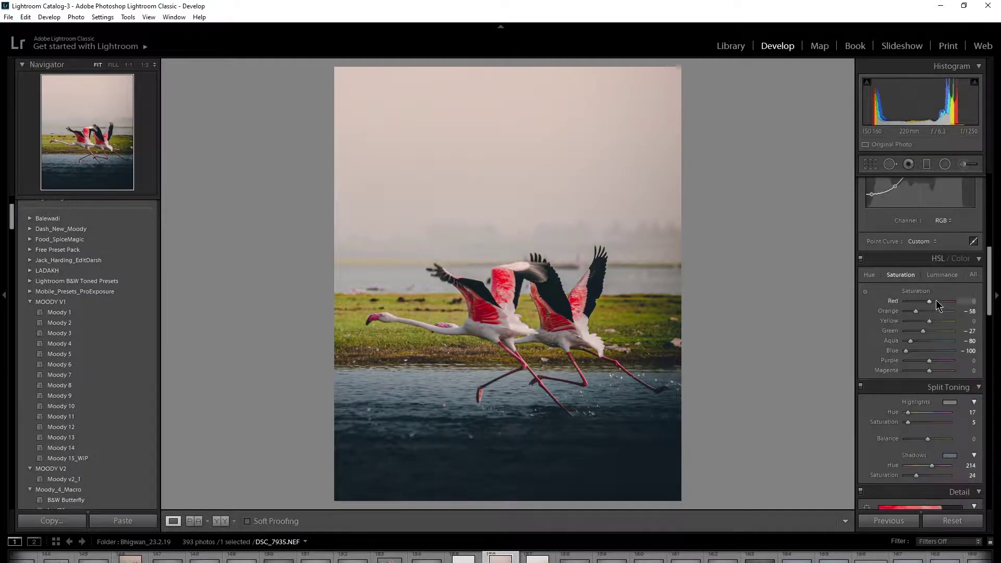
{"action": "scroll", "coordinate": [937, 302], "scroll_direction": "down", "scroll_amount": 3}
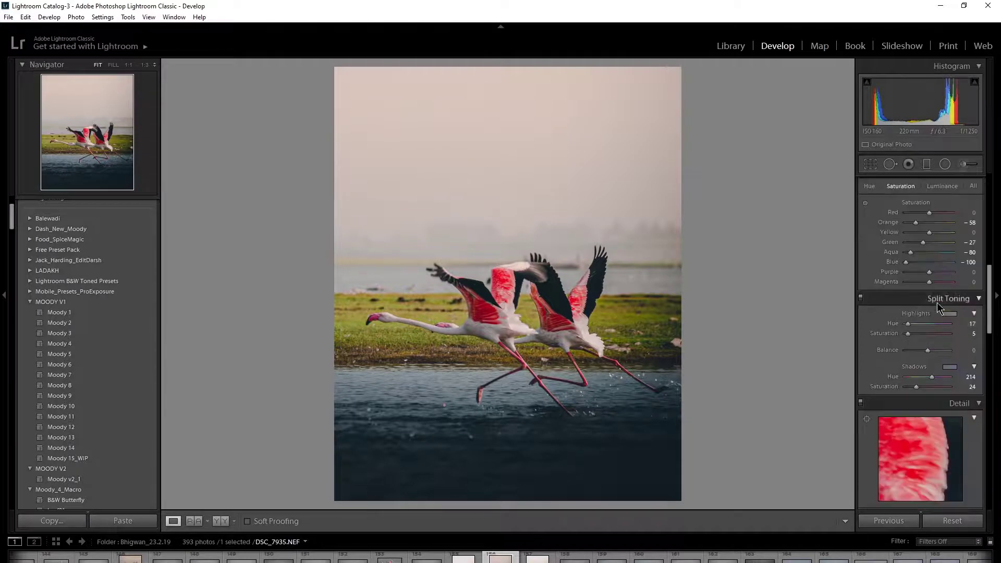
Show the side-by-side Before/After view and raise Split Toning highlight saturation from 5 to 8.
{"action": "left_click", "coordinate": [224, 522]}
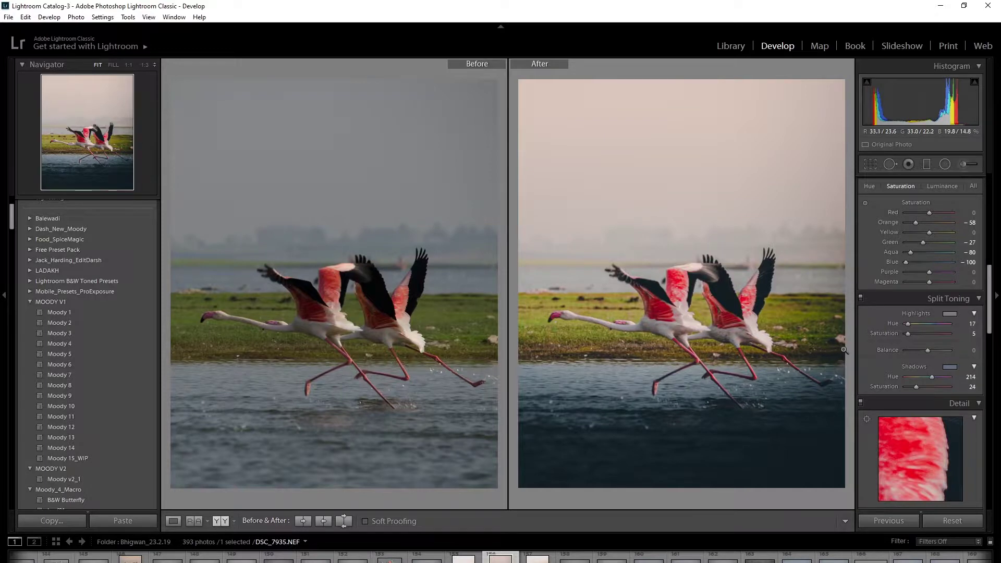
{"action": "scroll", "coordinate": [875, 349], "scroll_direction": "down", "scroll_amount": 3}
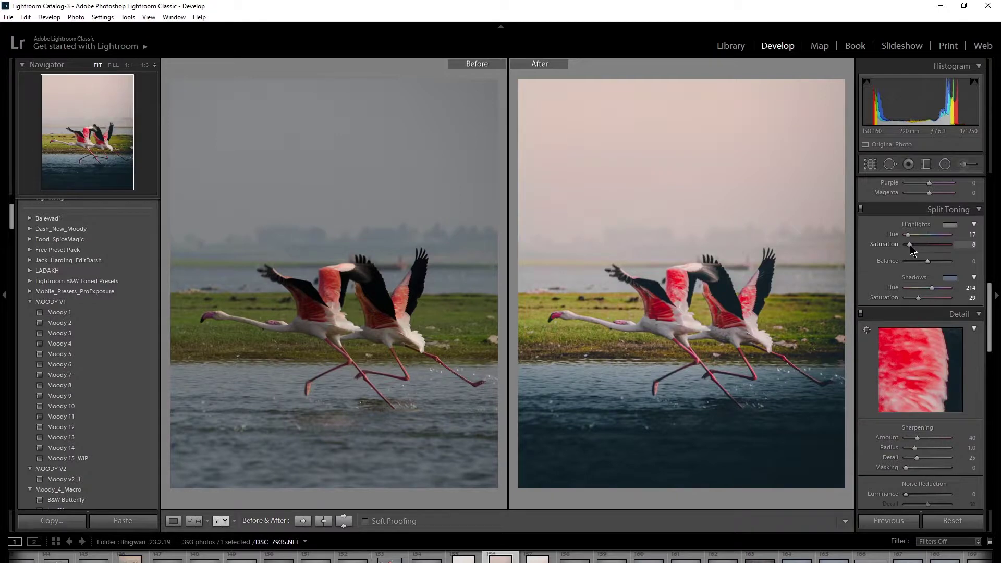
{"action": "left_click_drag", "start_coordinate": [909, 245], "coordinate": [912, 245]}
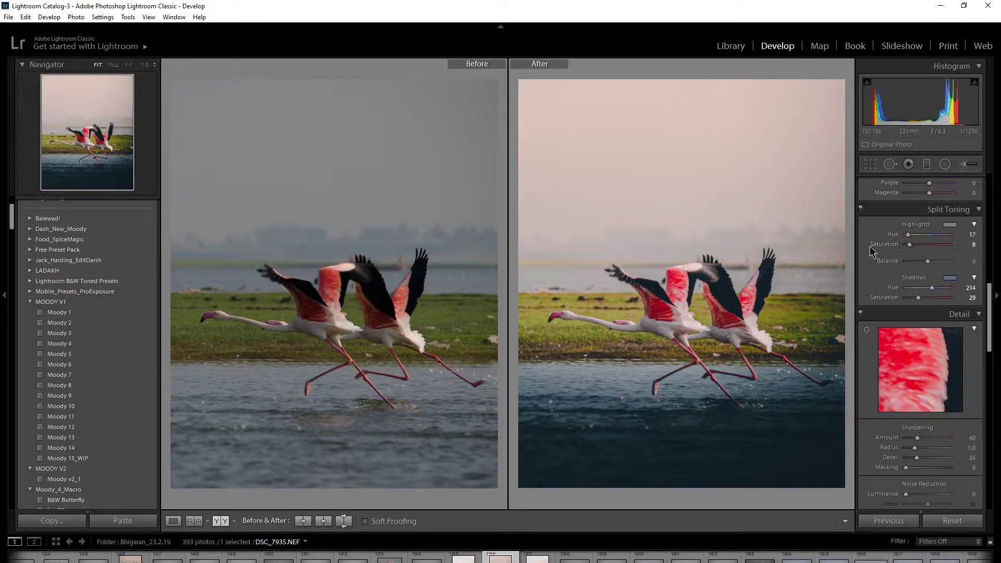